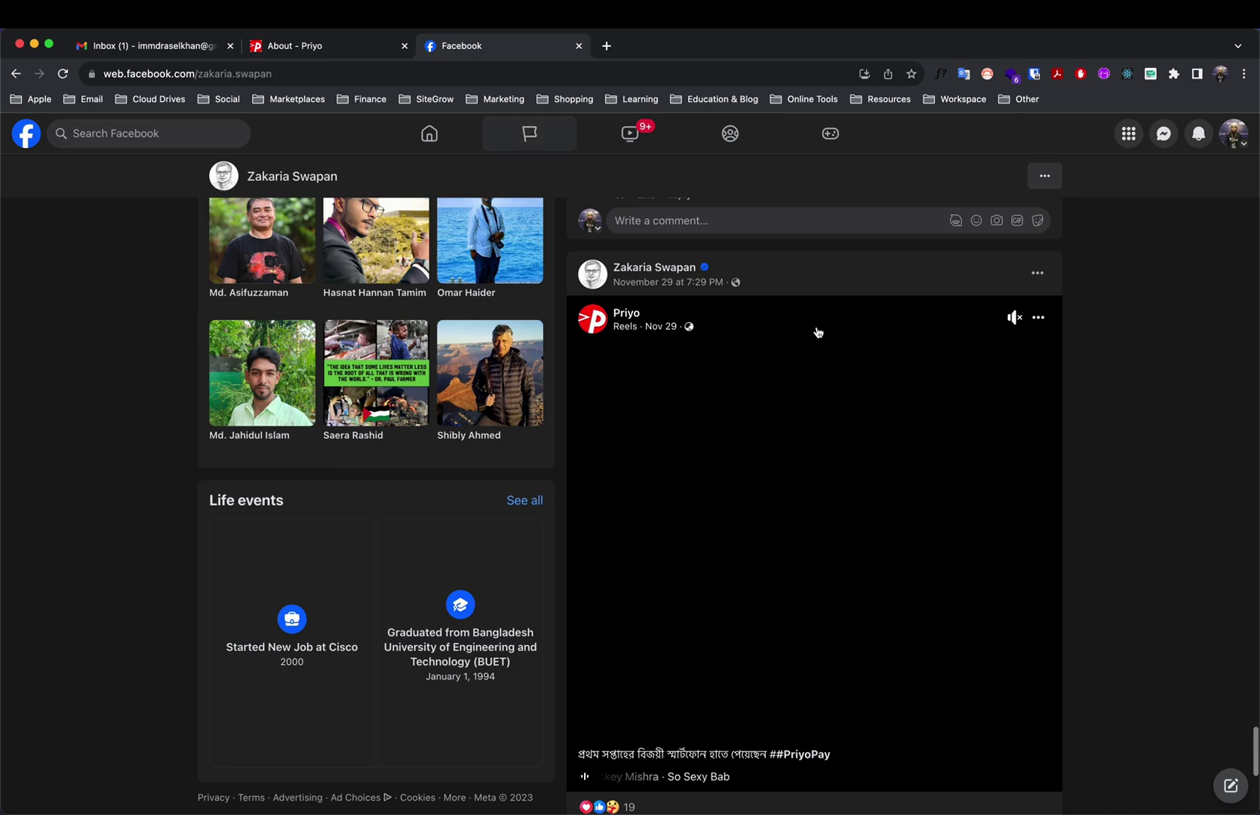
# Scroll through the Facebook profile's reels promoting Priyo Pay and the Priyo debit Mastercard.
pyautogui.scroll(-6, 971, 456)
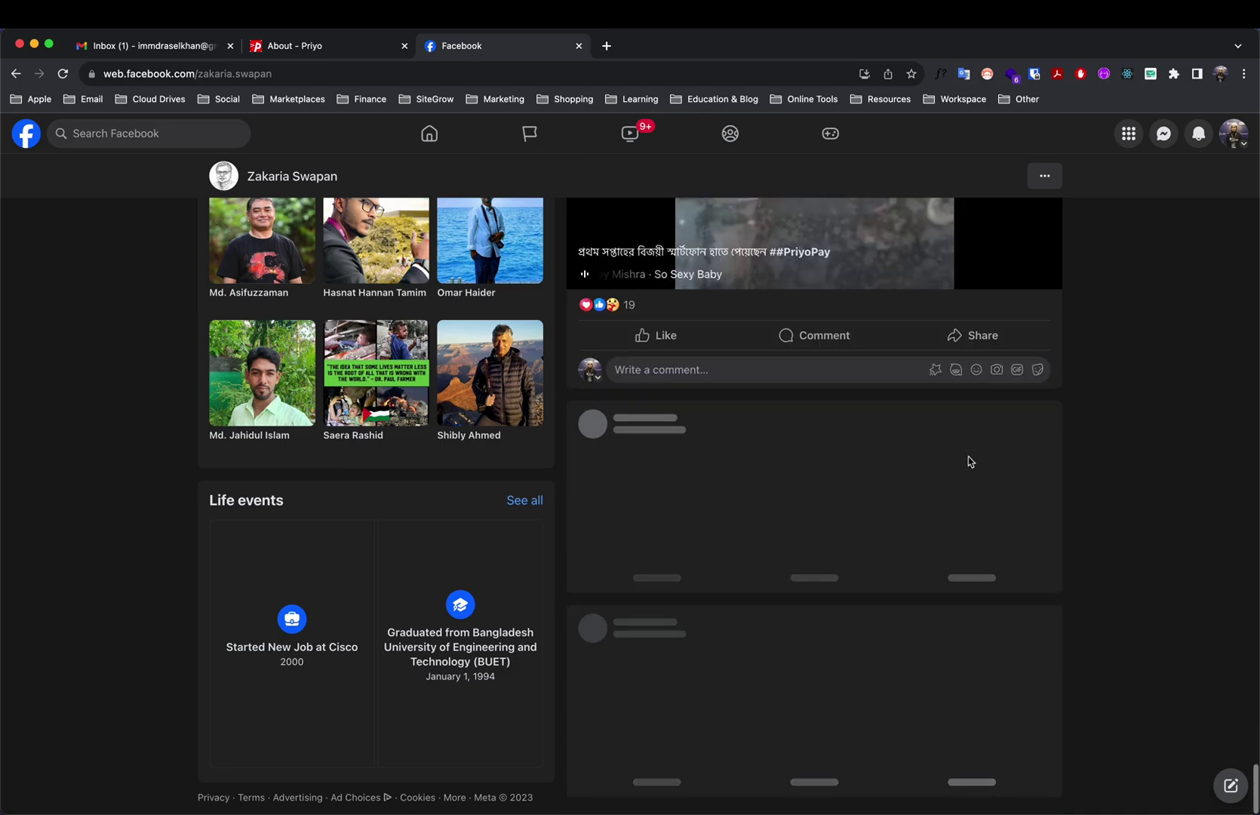
pyautogui.scroll(10, 970, 460)
pyautogui.scroll(10, 958, 429)
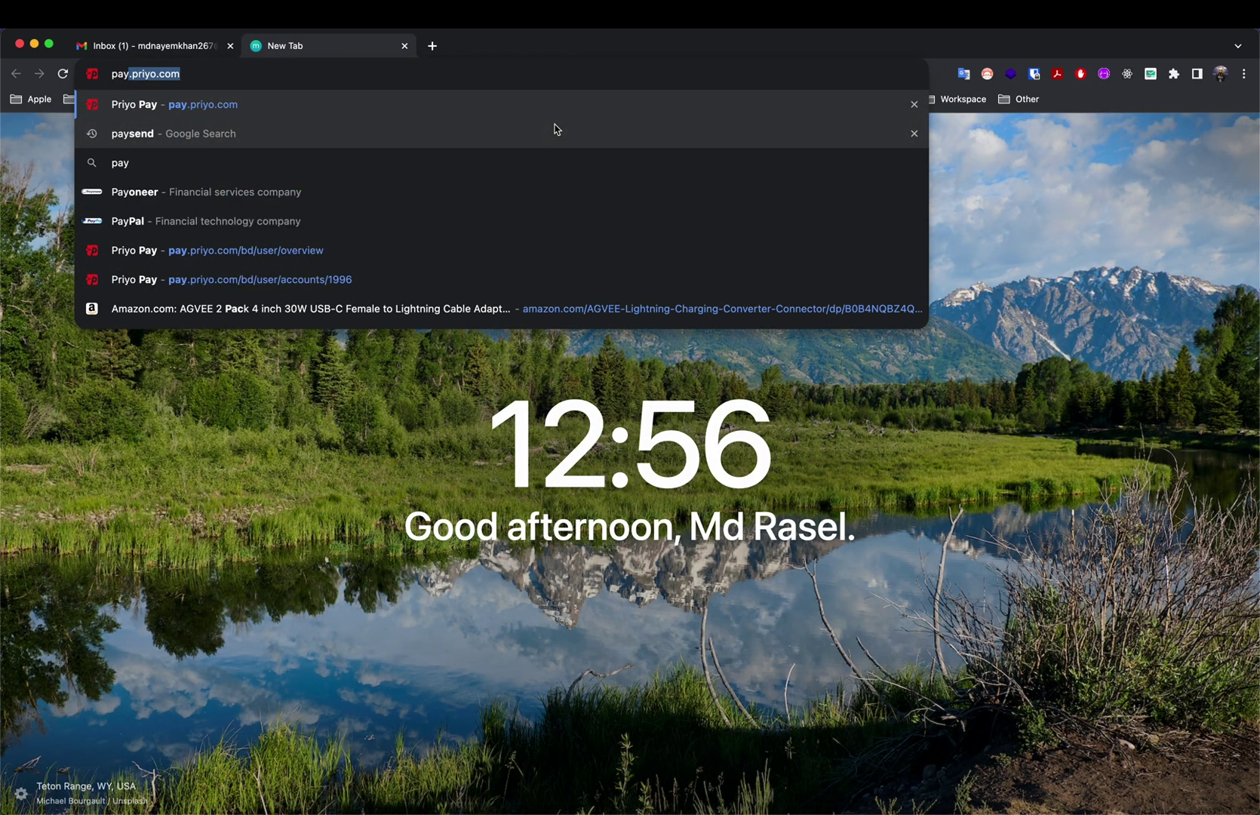
# Load pay.priyo.com and bring up its full Chrome site settings.
pyautogui.write('.pr')
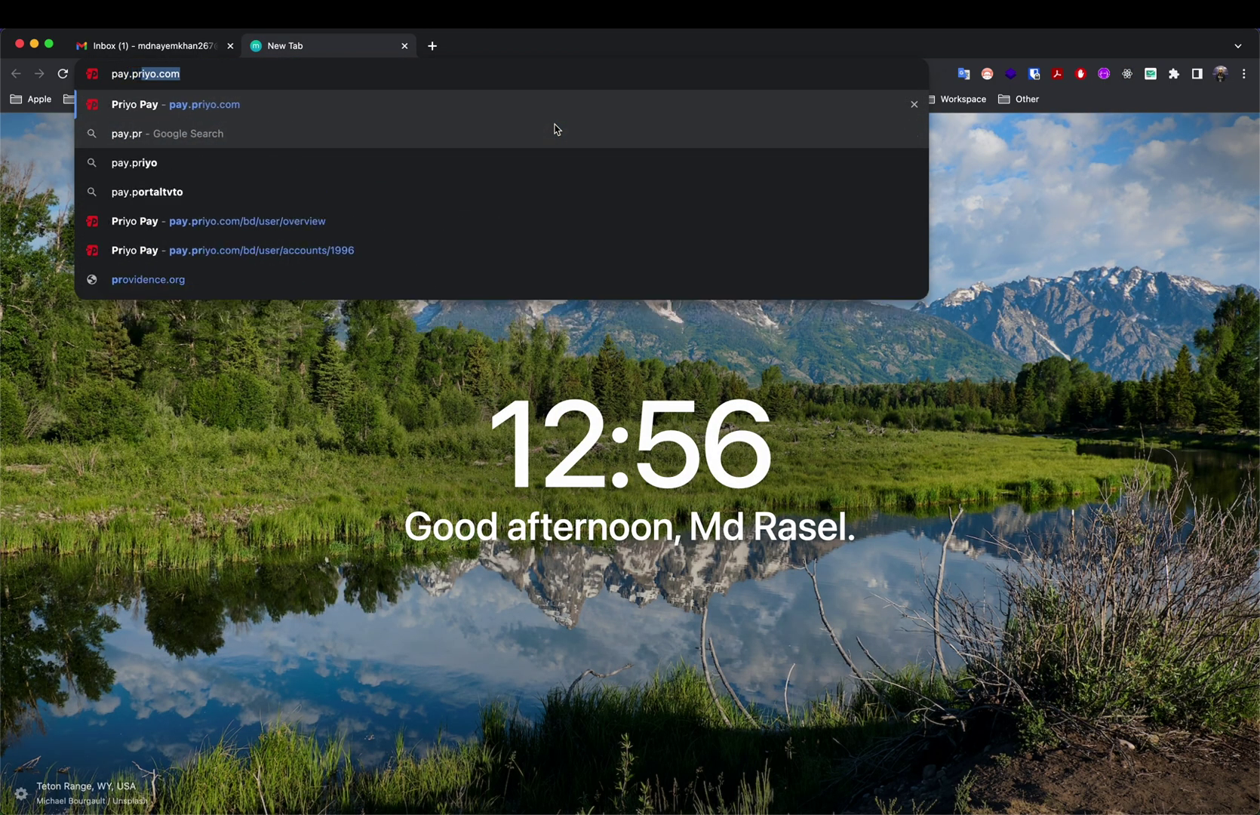
pyautogui.write('iyo.com')
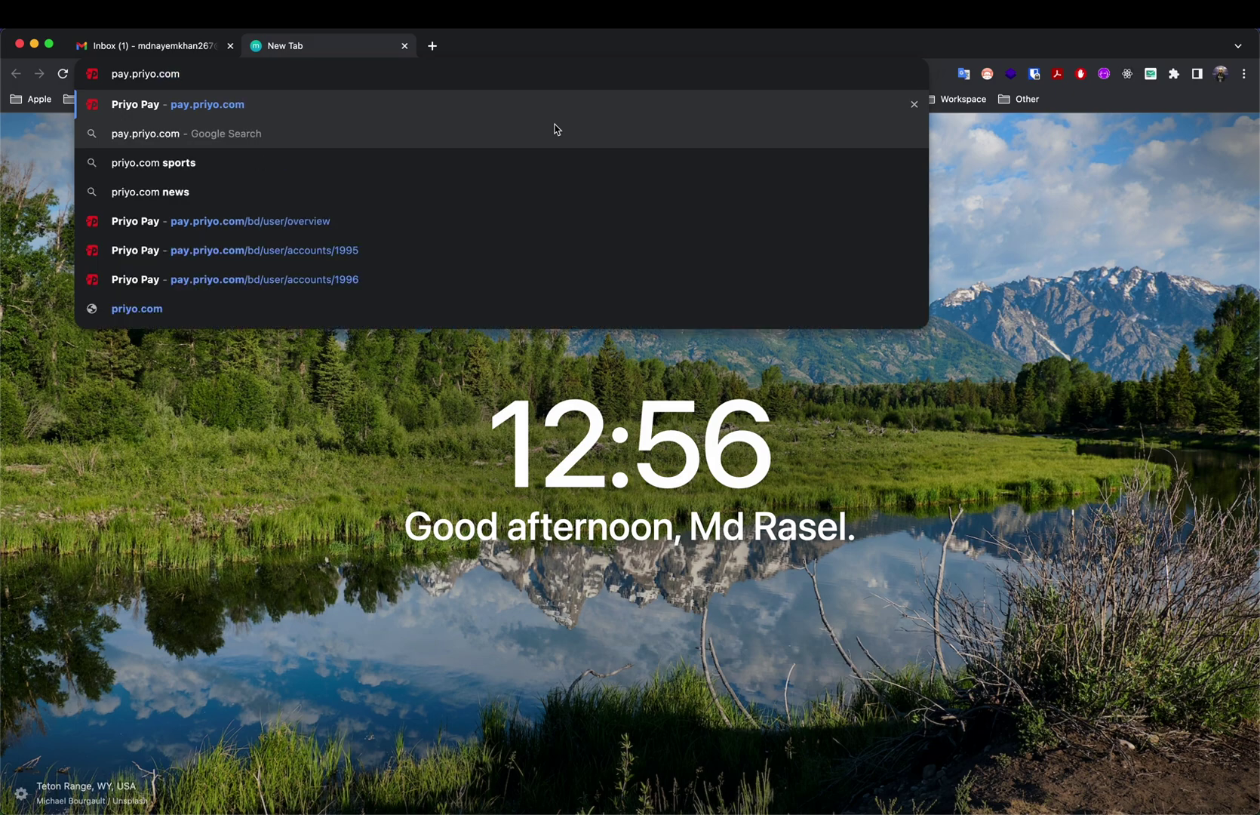
pyautogui.press('Return')
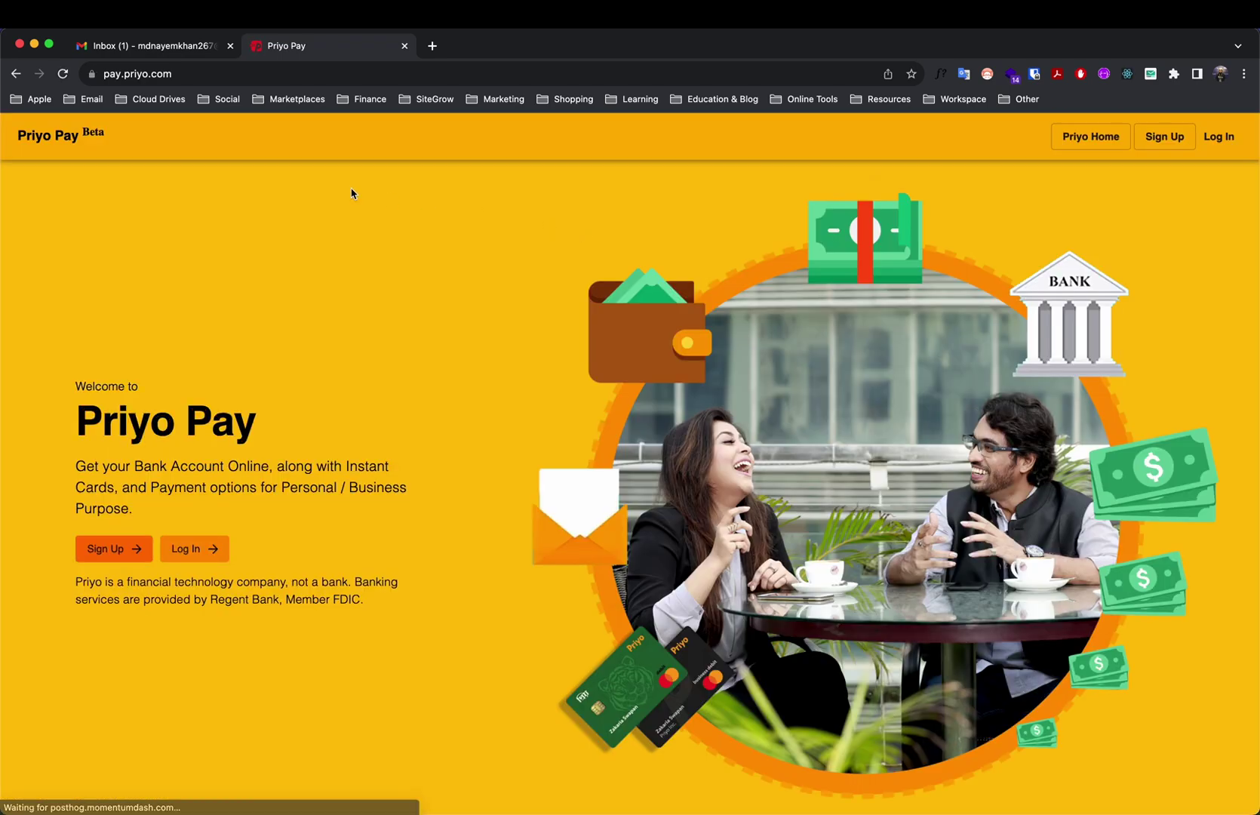
pyautogui.click(91, 73)
pyautogui.click(142, 197)
# Set Location, Camera and Pop-ups and redirects to Allow for the site, then reload it.
pyautogui.click(766, 335)
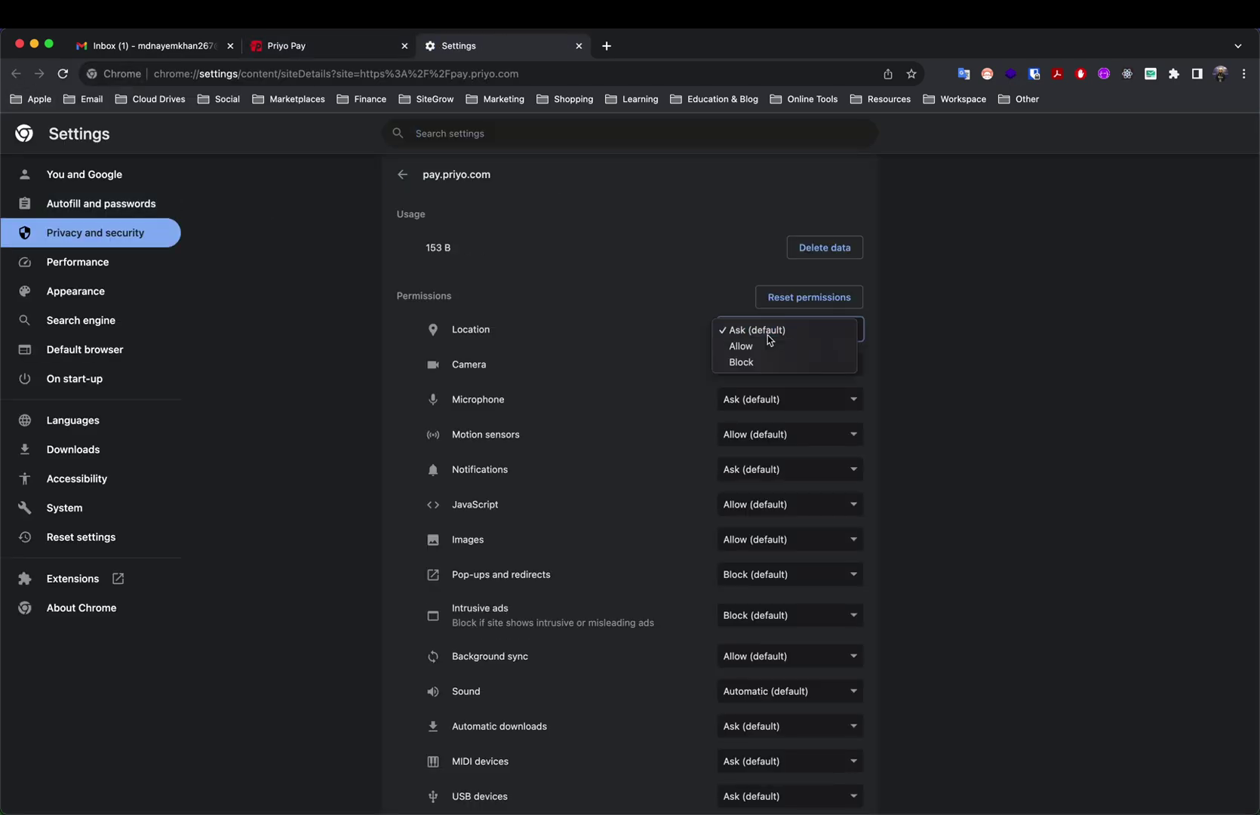
pyautogui.click(769, 347)
pyautogui.click(784, 366)
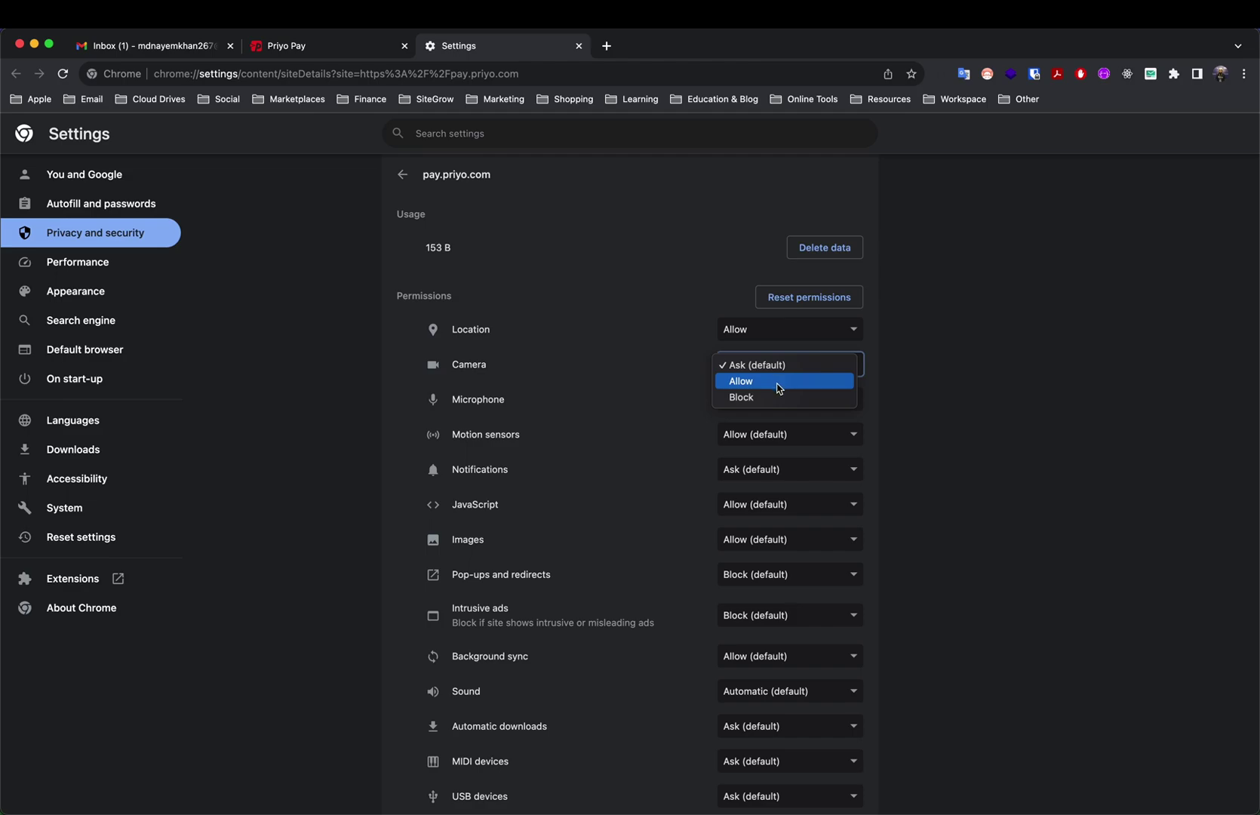
pyautogui.click(990, 368)
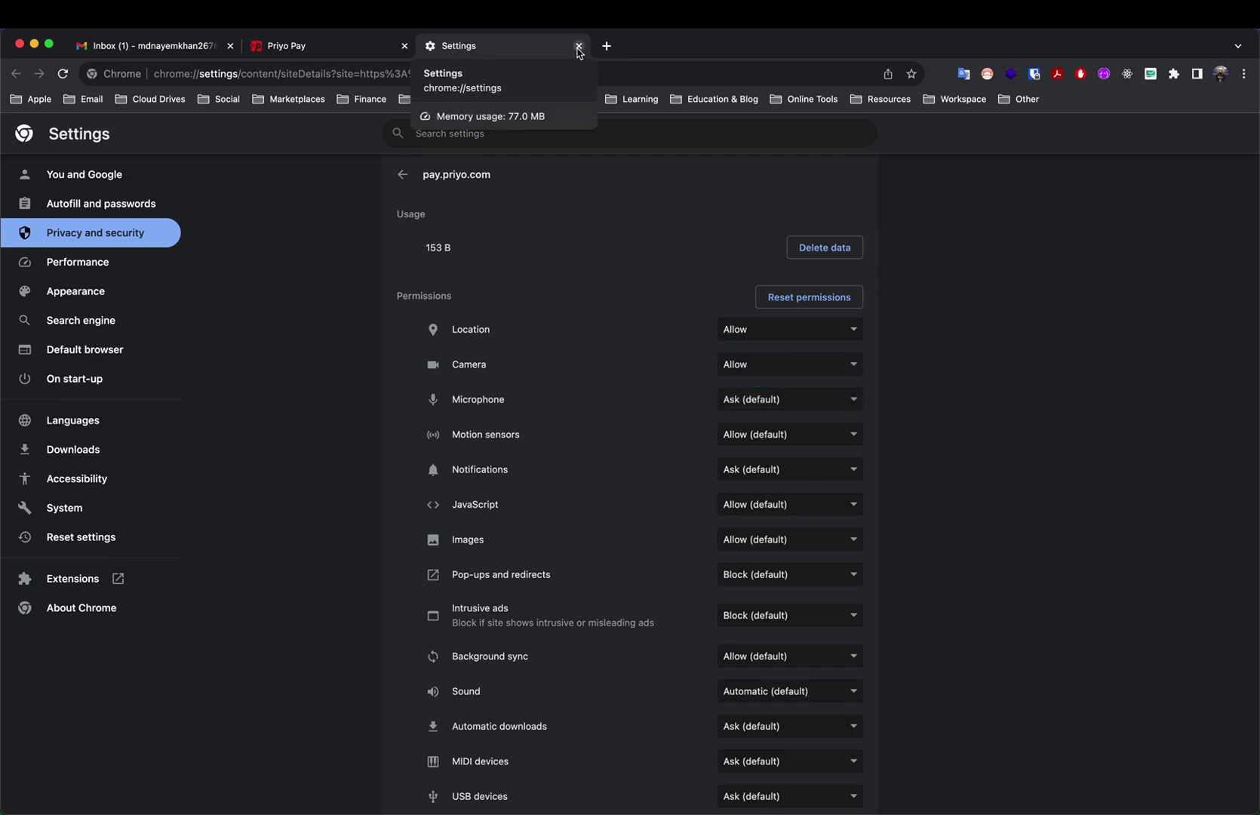
pyautogui.click(768, 565)
pyautogui.click(750, 592)
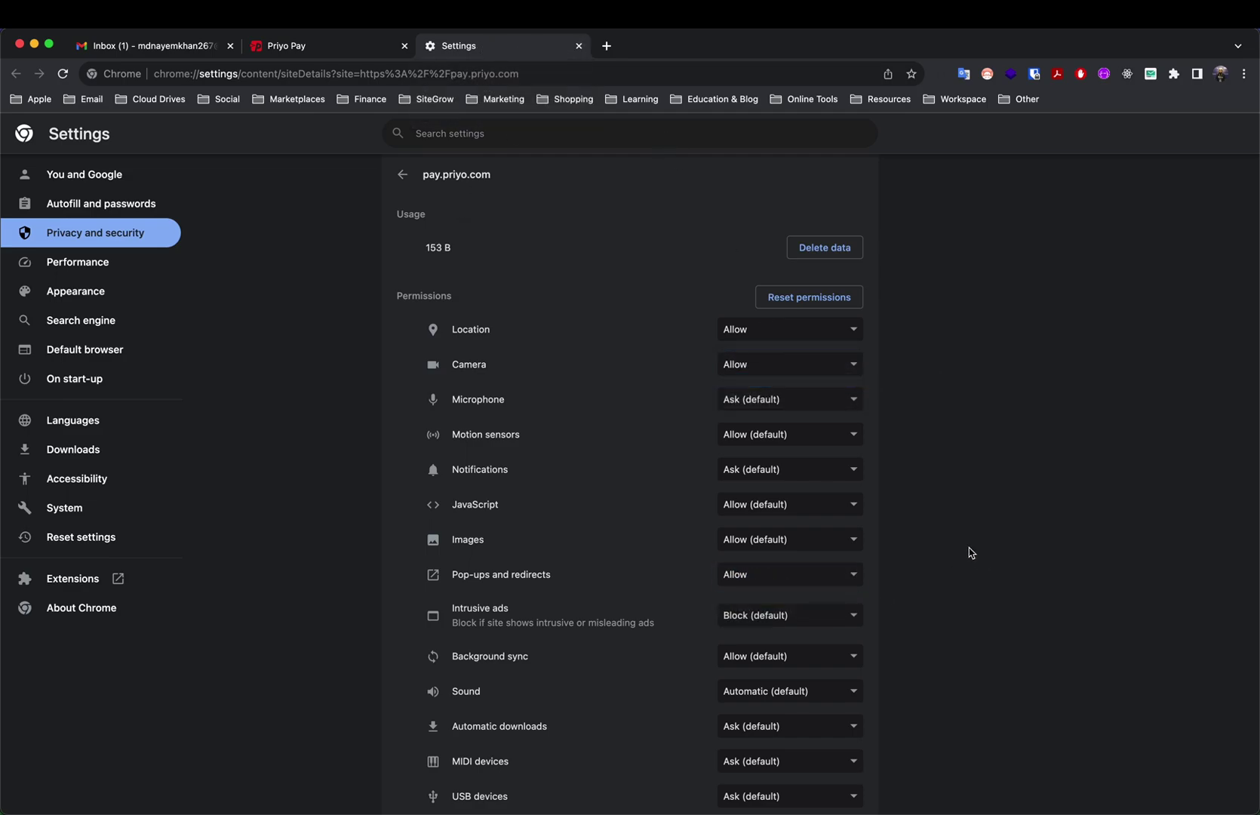
pyautogui.click(579, 46)
pyautogui.click(340, 130)
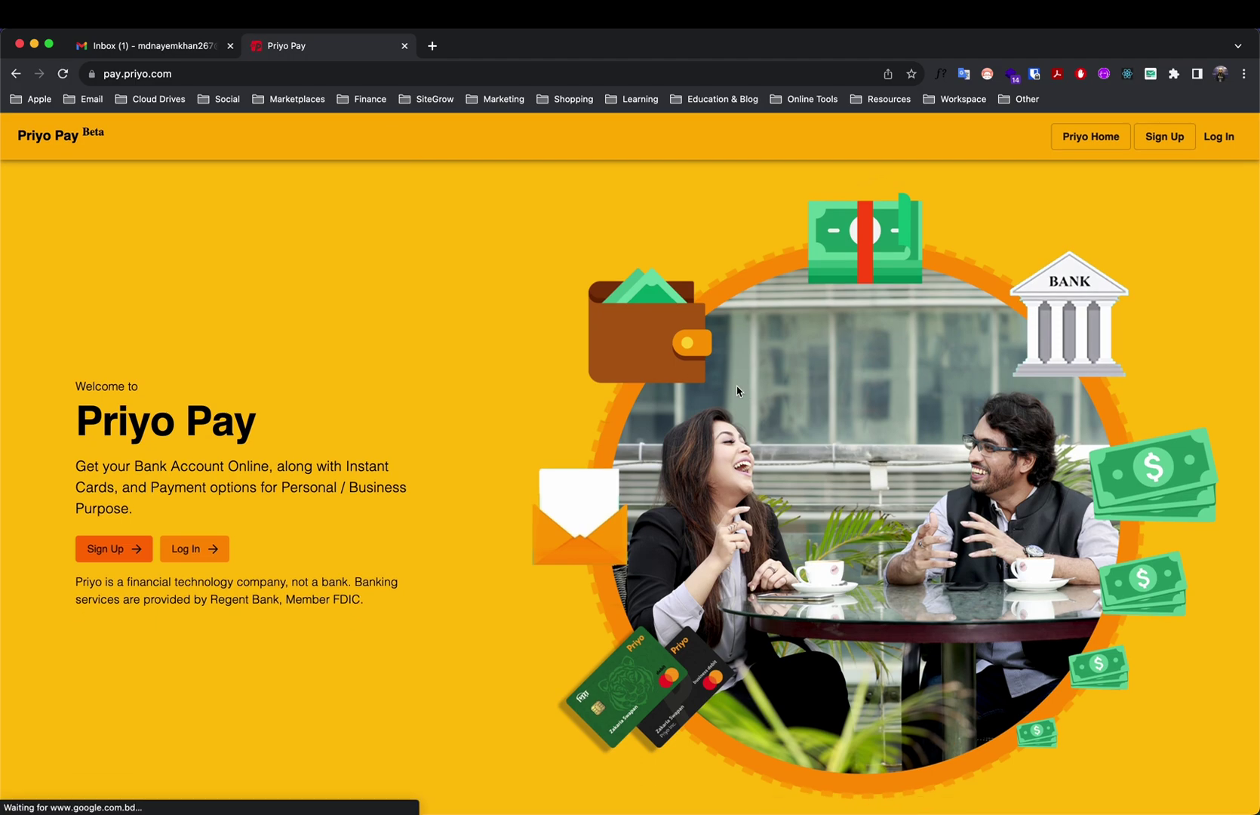
# Sign up with the account holder's full name, e-mail address and a confirmed password.
pyautogui.click(106, 548)
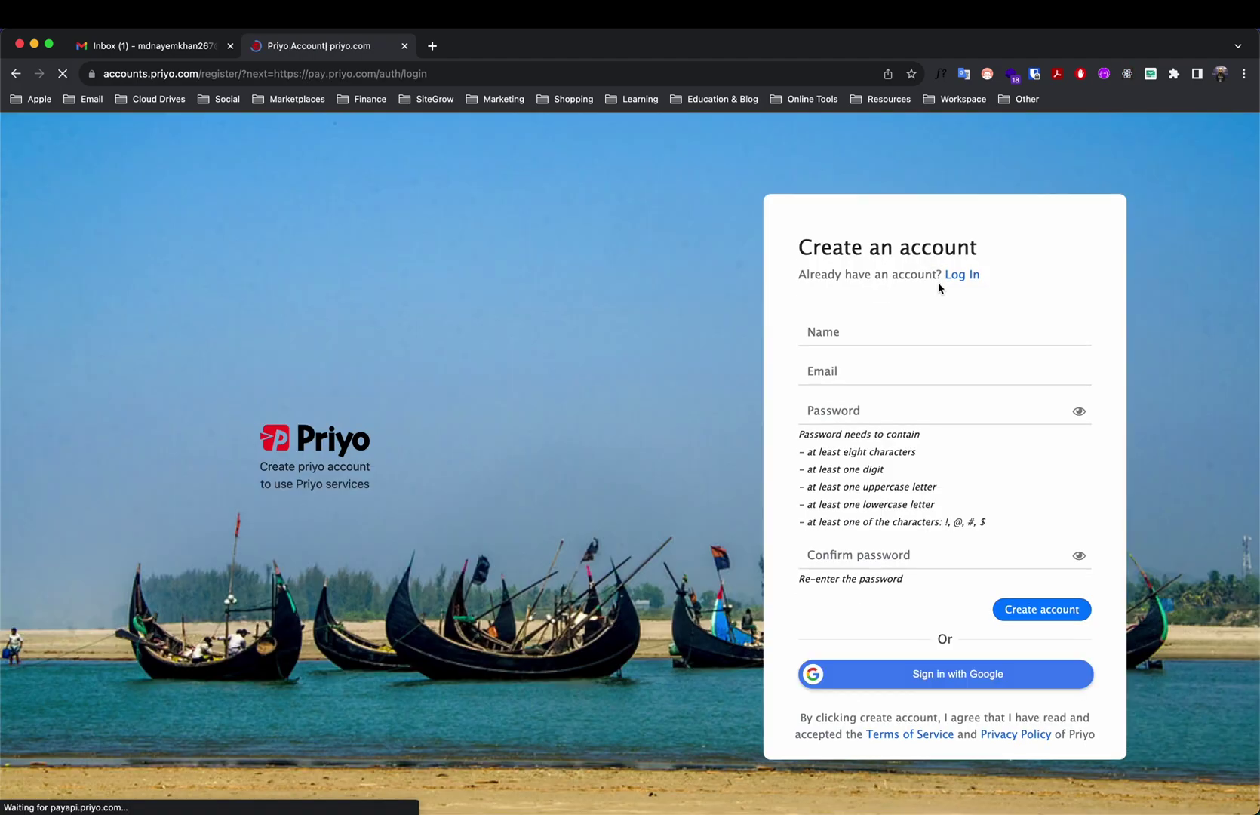
pyautogui.click(867, 300)
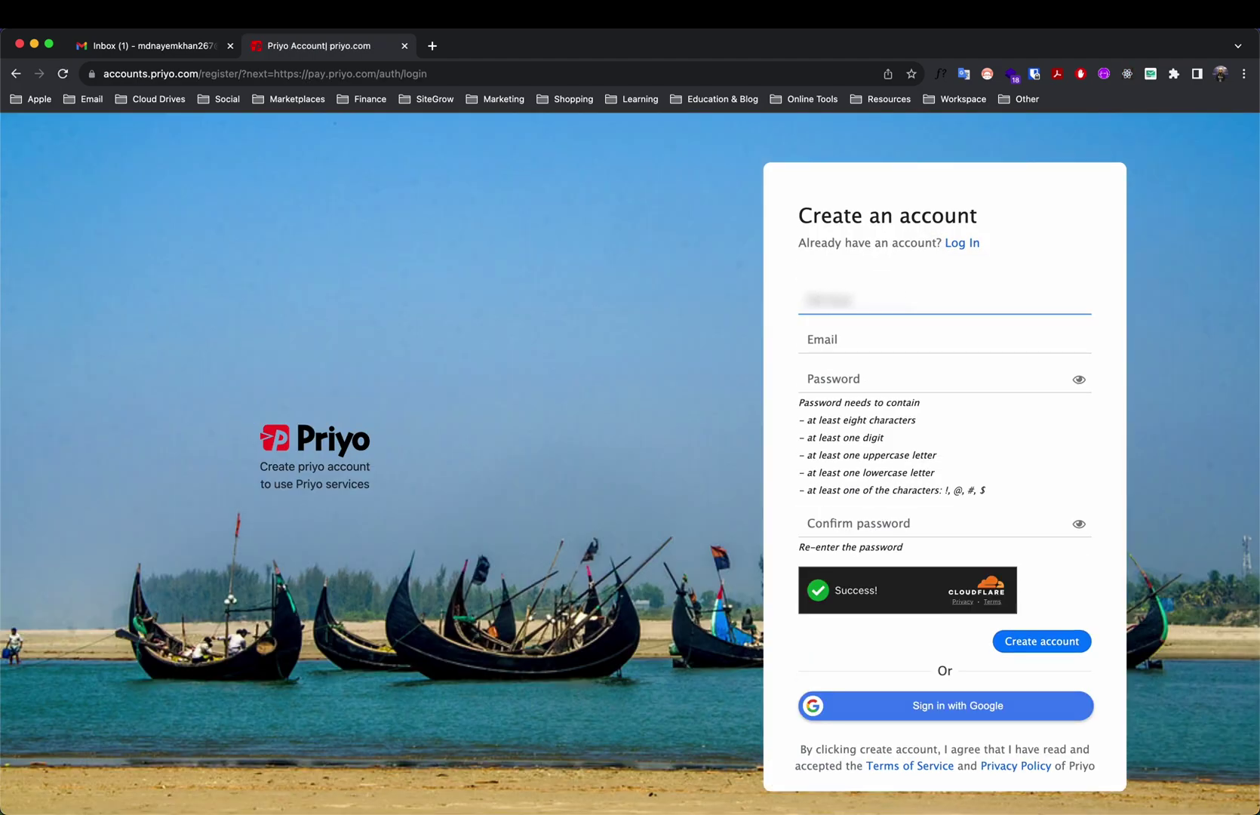
pyautogui.press('Tab')
pyautogui.press('super+v')
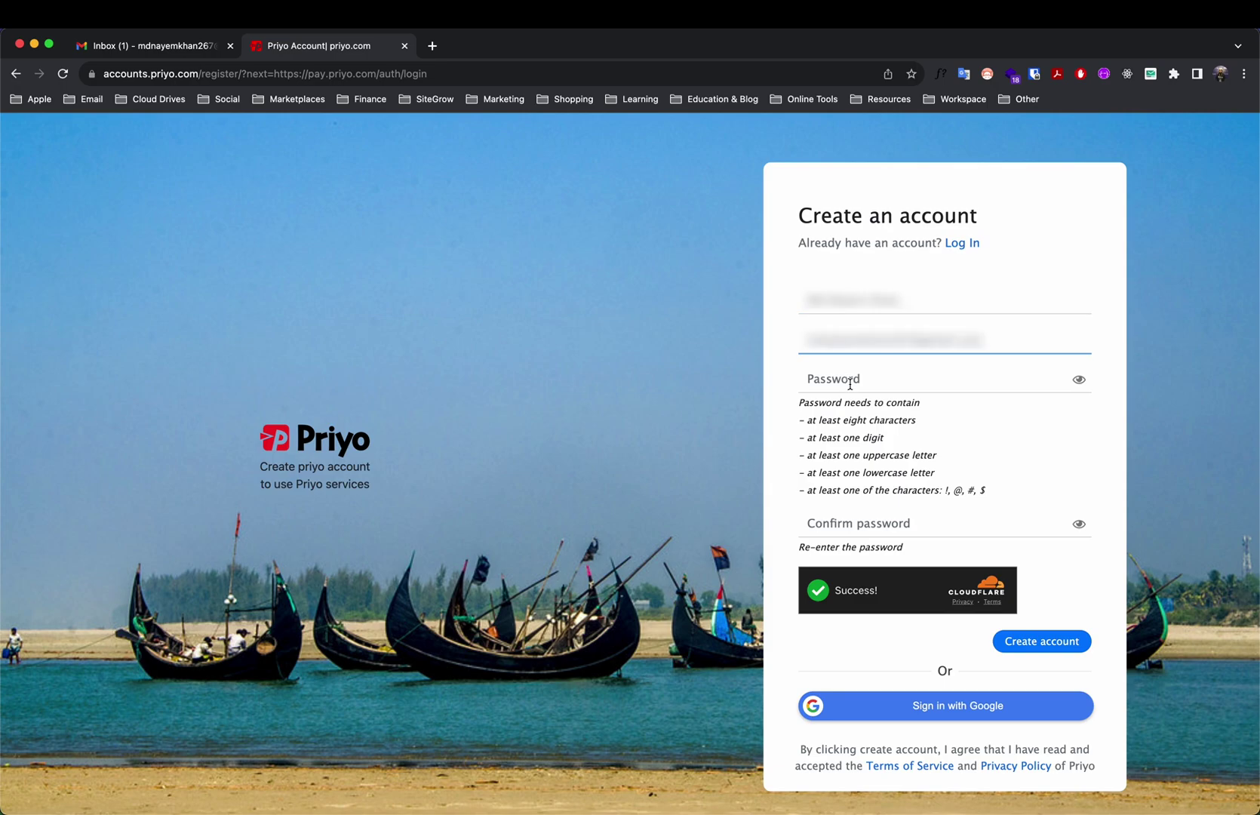
pyautogui.click(850, 384)
pyautogui.write('••••••••••••')
pyautogui.click(864, 524)
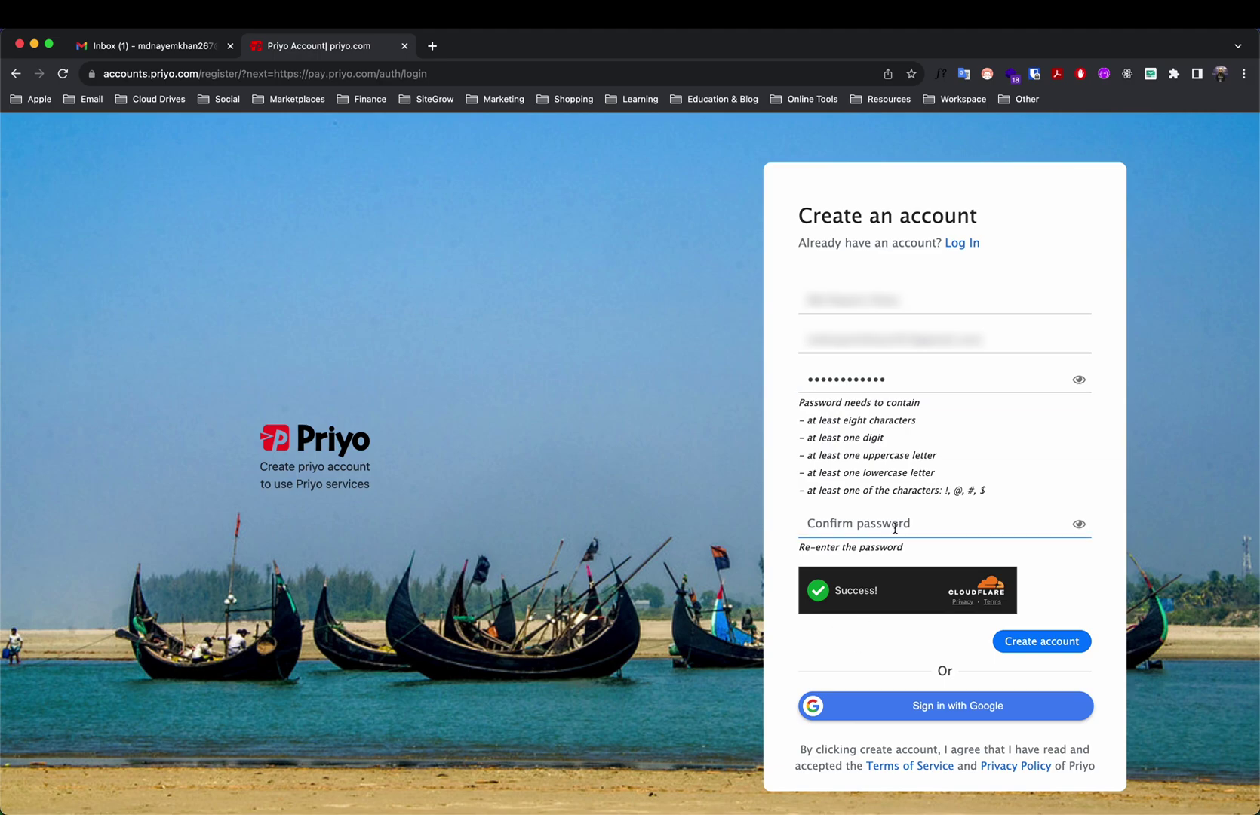
pyautogui.write('•••••••••••')
pyautogui.click(1071, 641)
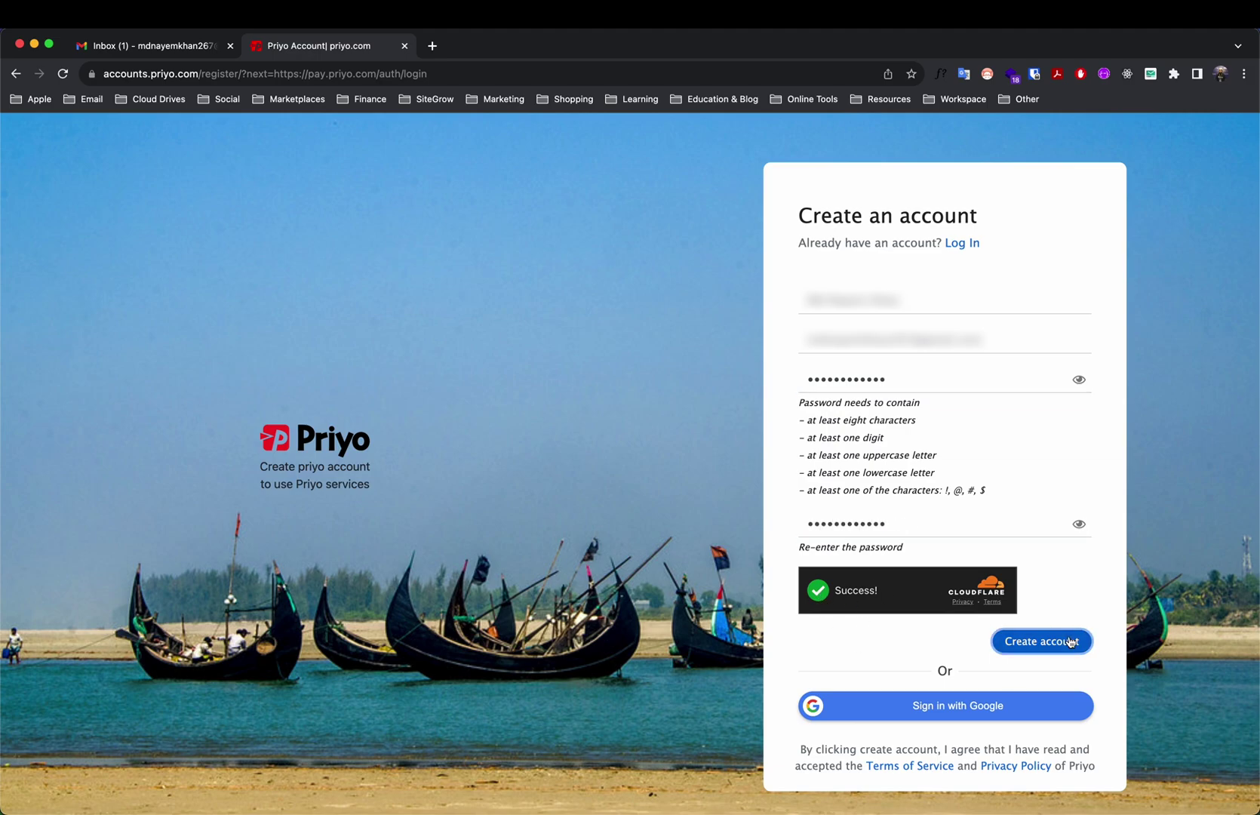
# Copy the verification code from the Priyo email in Gmail.
pyautogui.moveTo(839, 471); pyautogui.dragTo(795, 421)
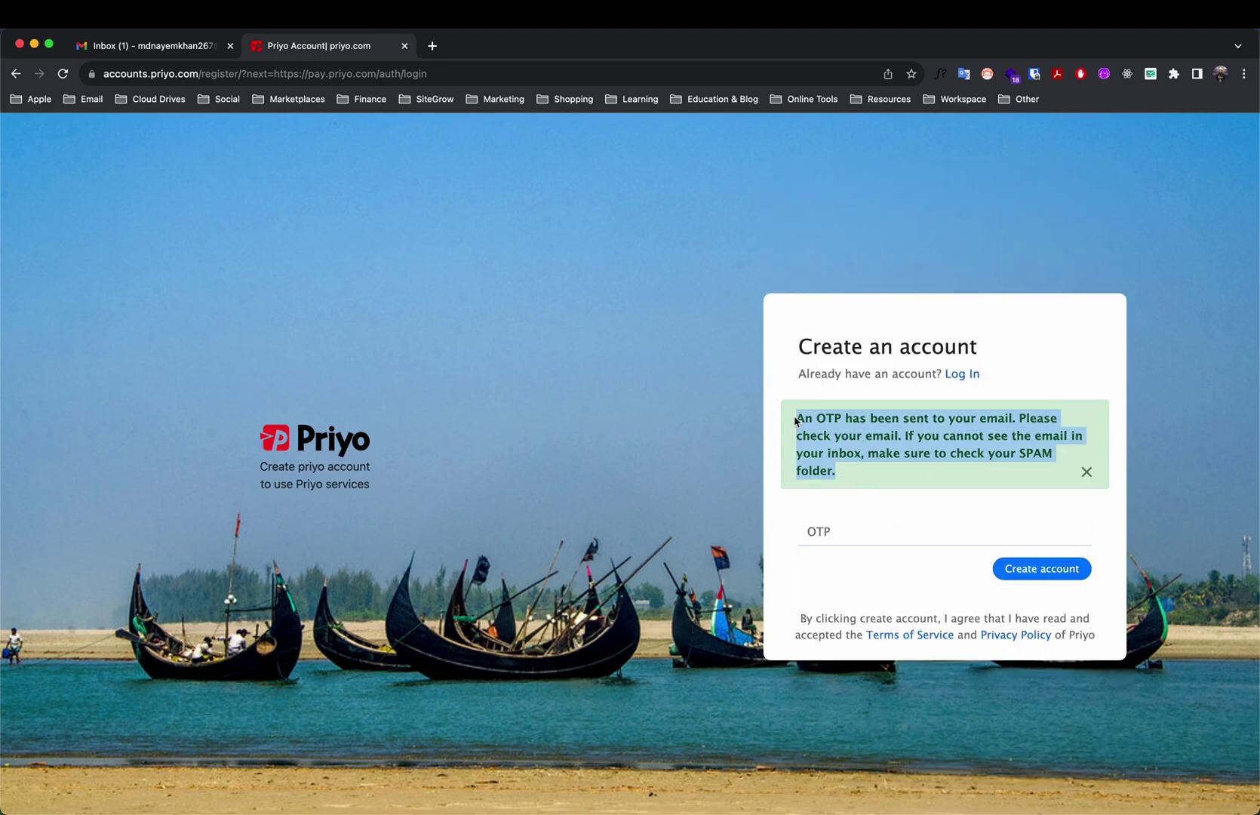
pyautogui.press('super+1')
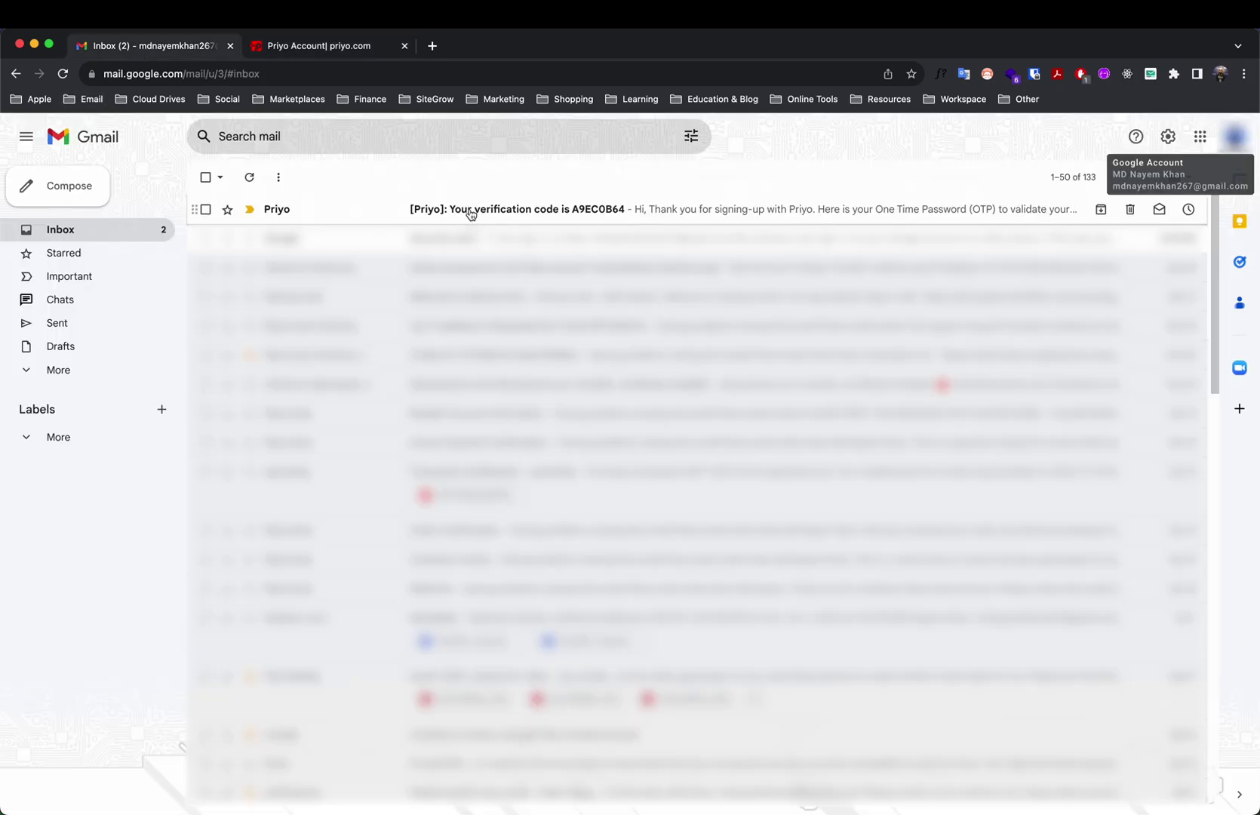
pyautogui.click(467, 209)
pyautogui.doubleClick(562, 320)
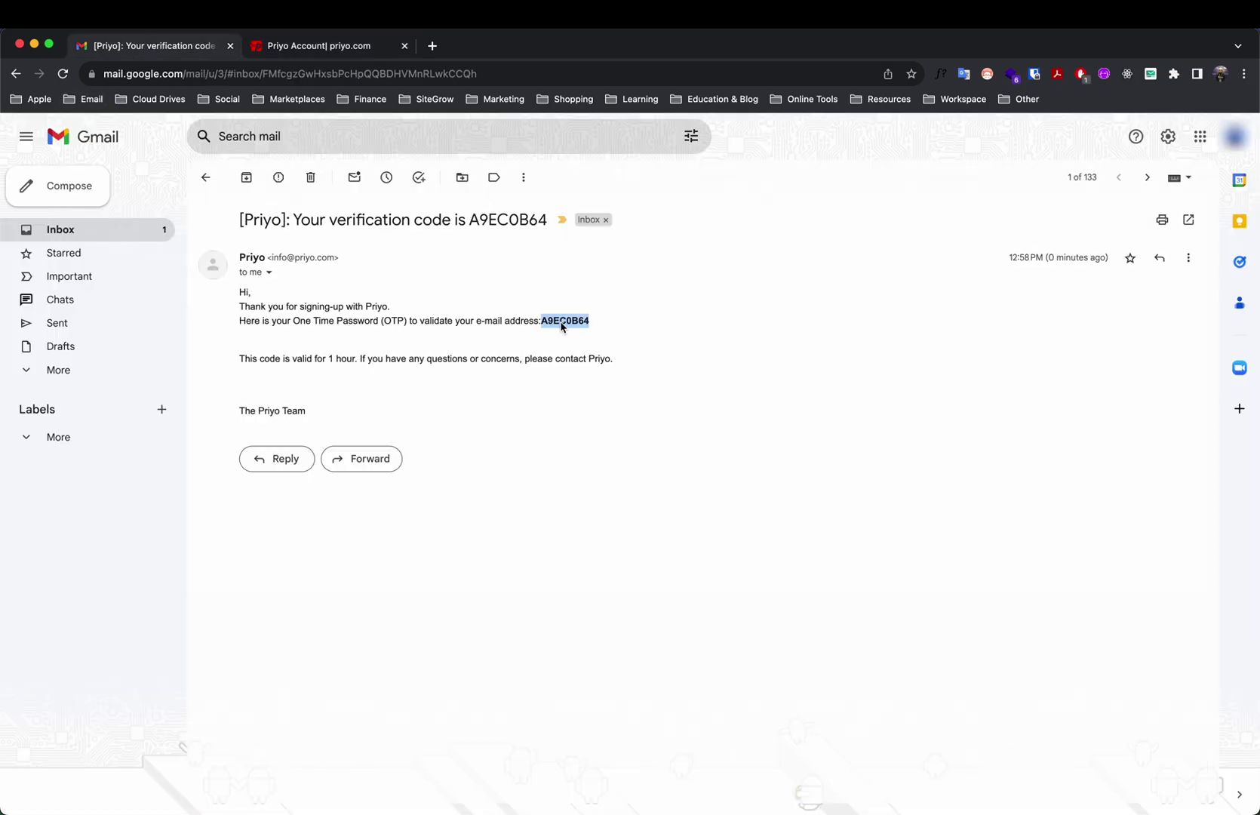
pyautogui.rightClick(557, 317)
pyautogui.click(592, 356)
# Paste the emailed verification code on the sign-up page and create the account.
pyautogui.click(378, 47)
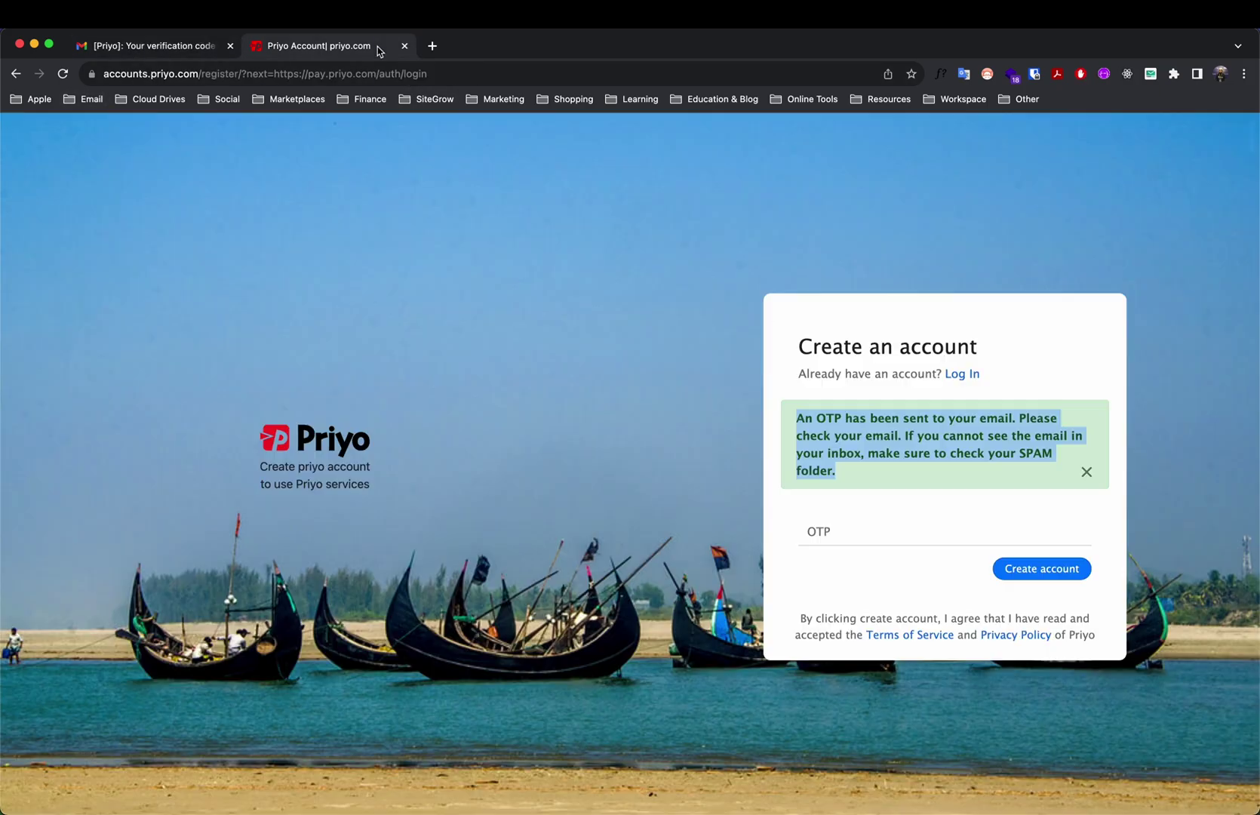
pyautogui.click(815, 486)
pyautogui.rightClick(839, 534)
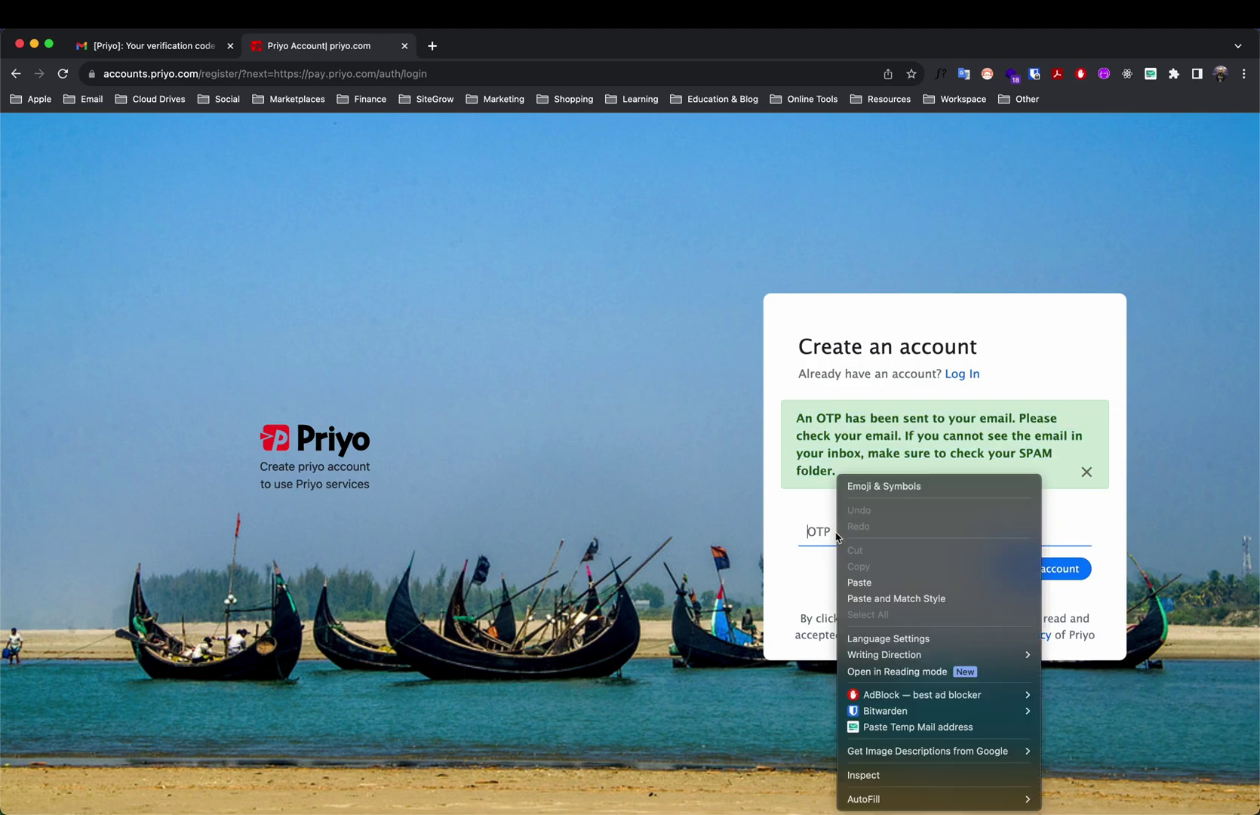
pyautogui.click(875, 582)
pyautogui.click(1042, 569)
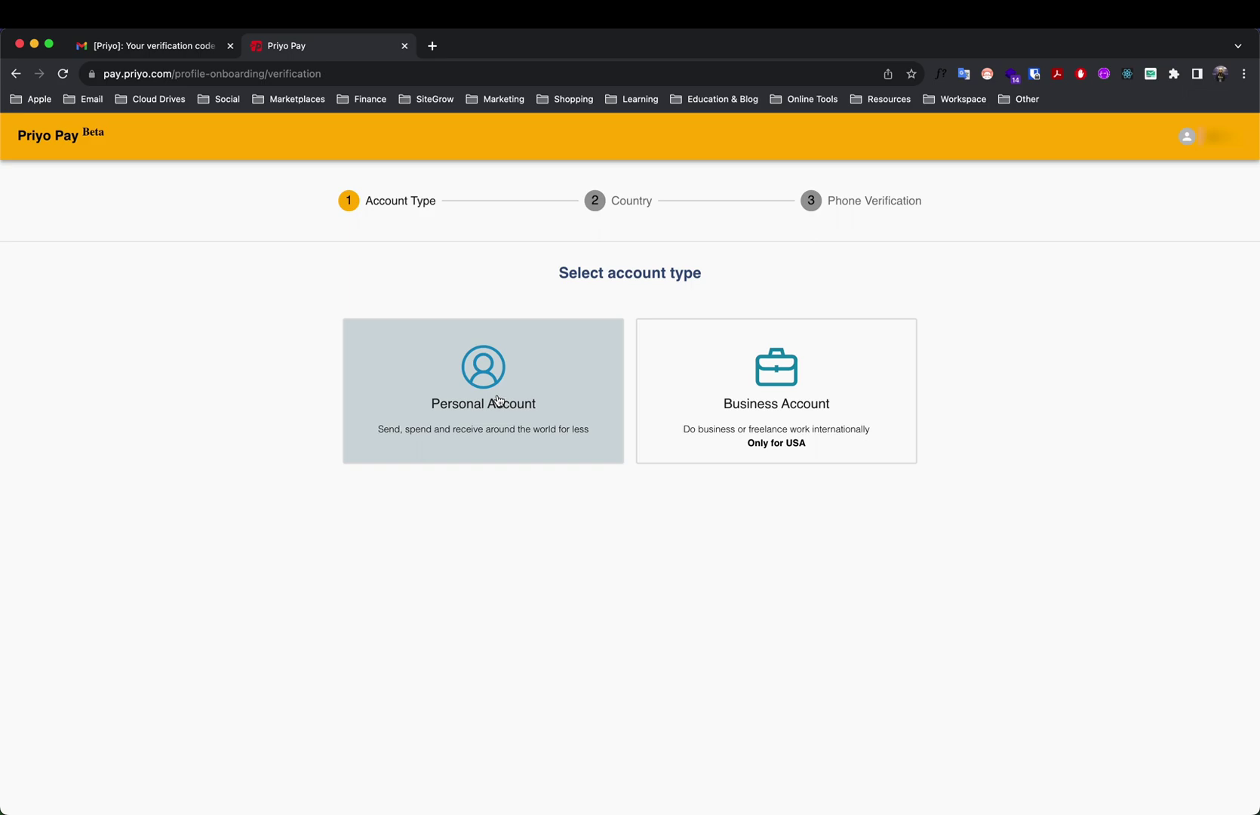
# Choose a Personal account with Bangladesh as the country of residence.
pyautogui.click(499, 400)
pyautogui.click(464, 375)
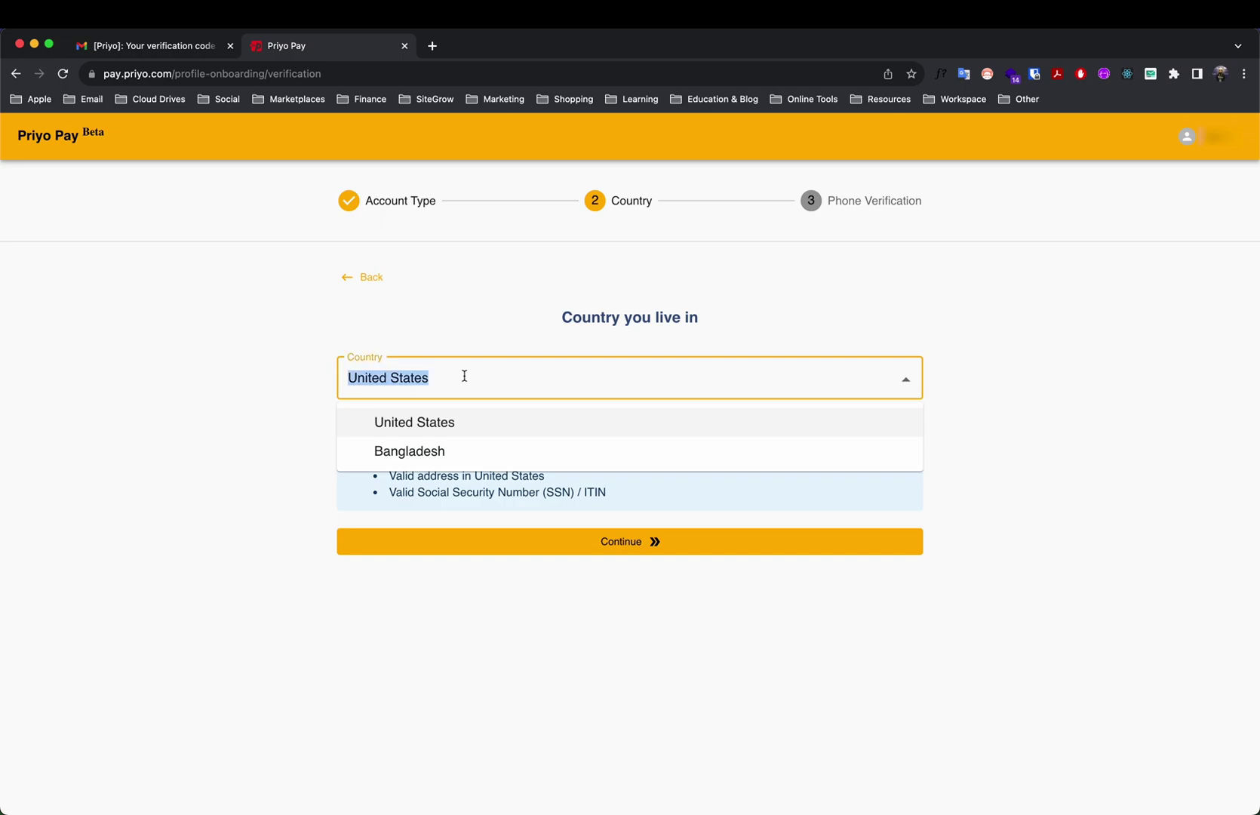
pyautogui.click(432, 452)
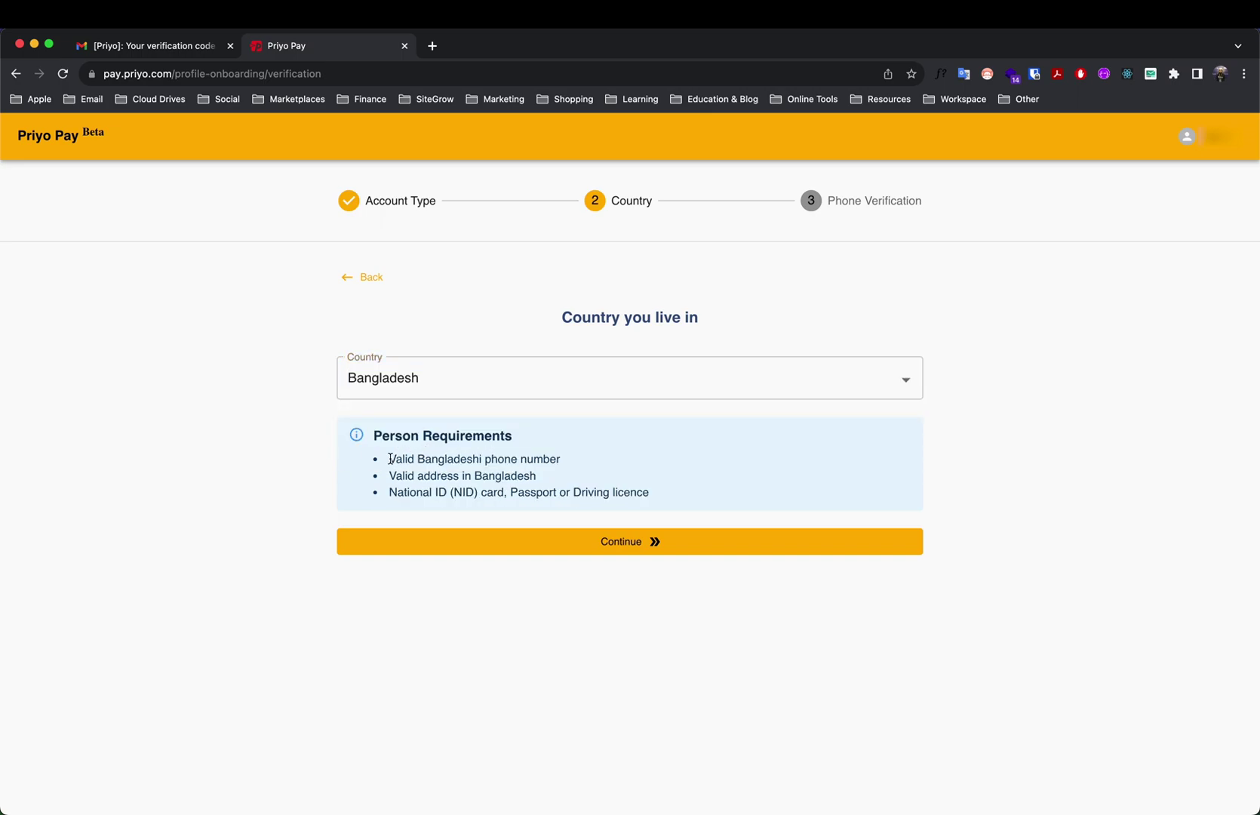
pyautogui.moveTo(390, 458); pyautogui.dragTo(649, 499)
pyautogui.click(631, 517)
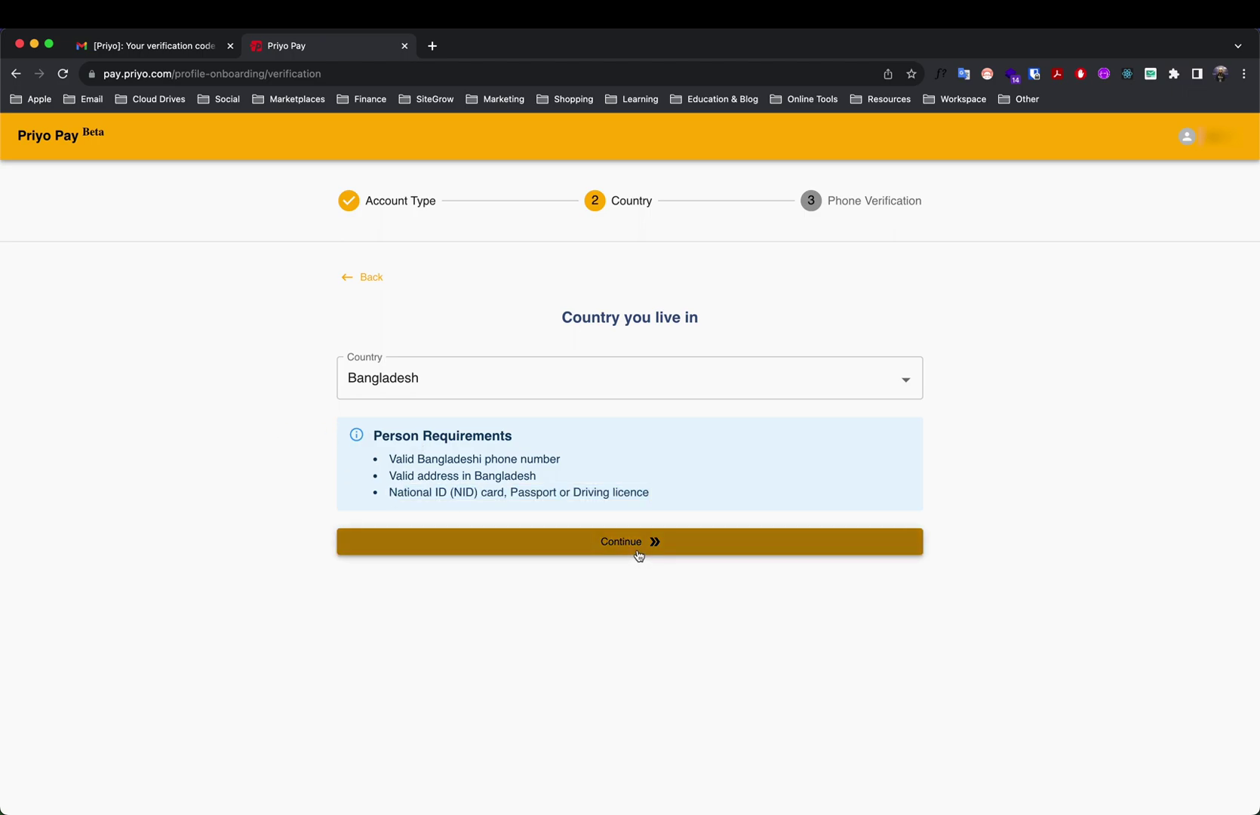
pyautogui.click(638, 555)
# Verify the phone number with the texted one-time code and continue to the profile.
pyautogui.write('17')
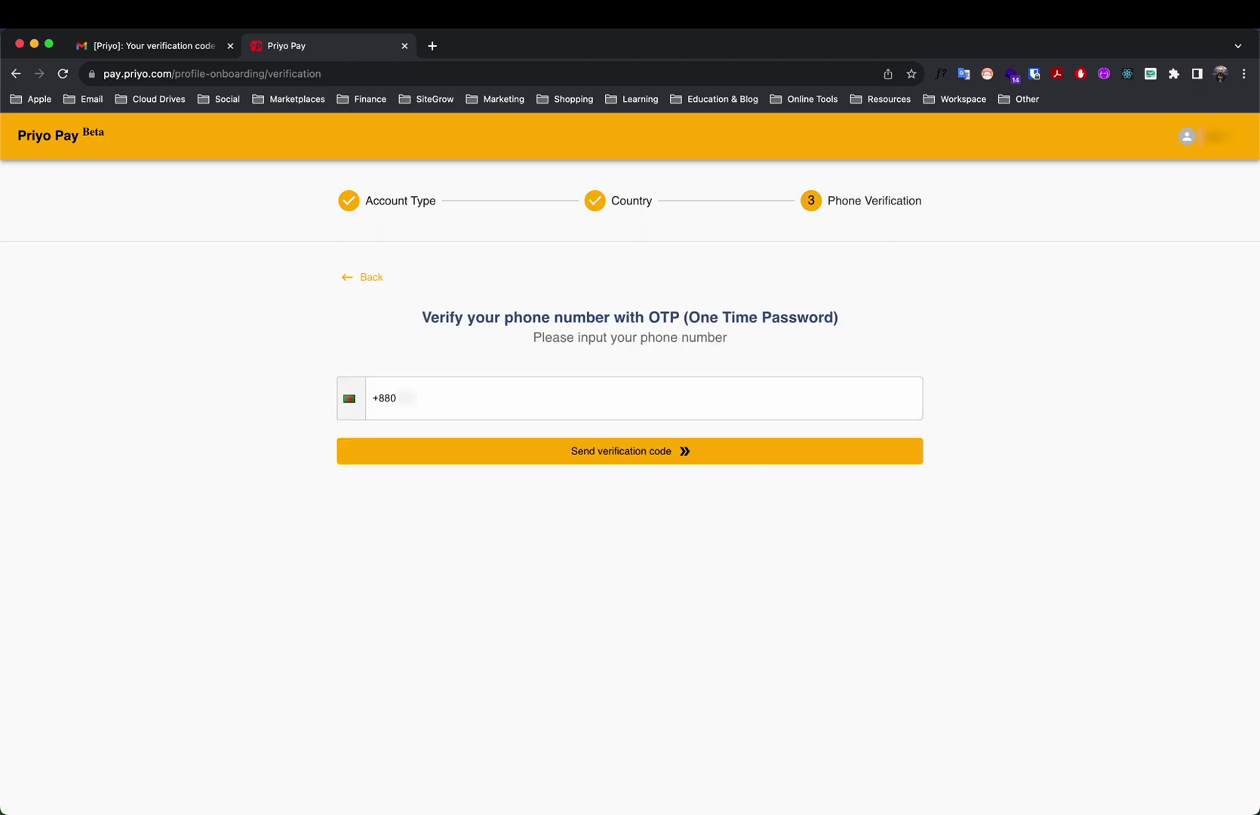
pyautogui.write('12345678')
pyautogui.click(686, 456)
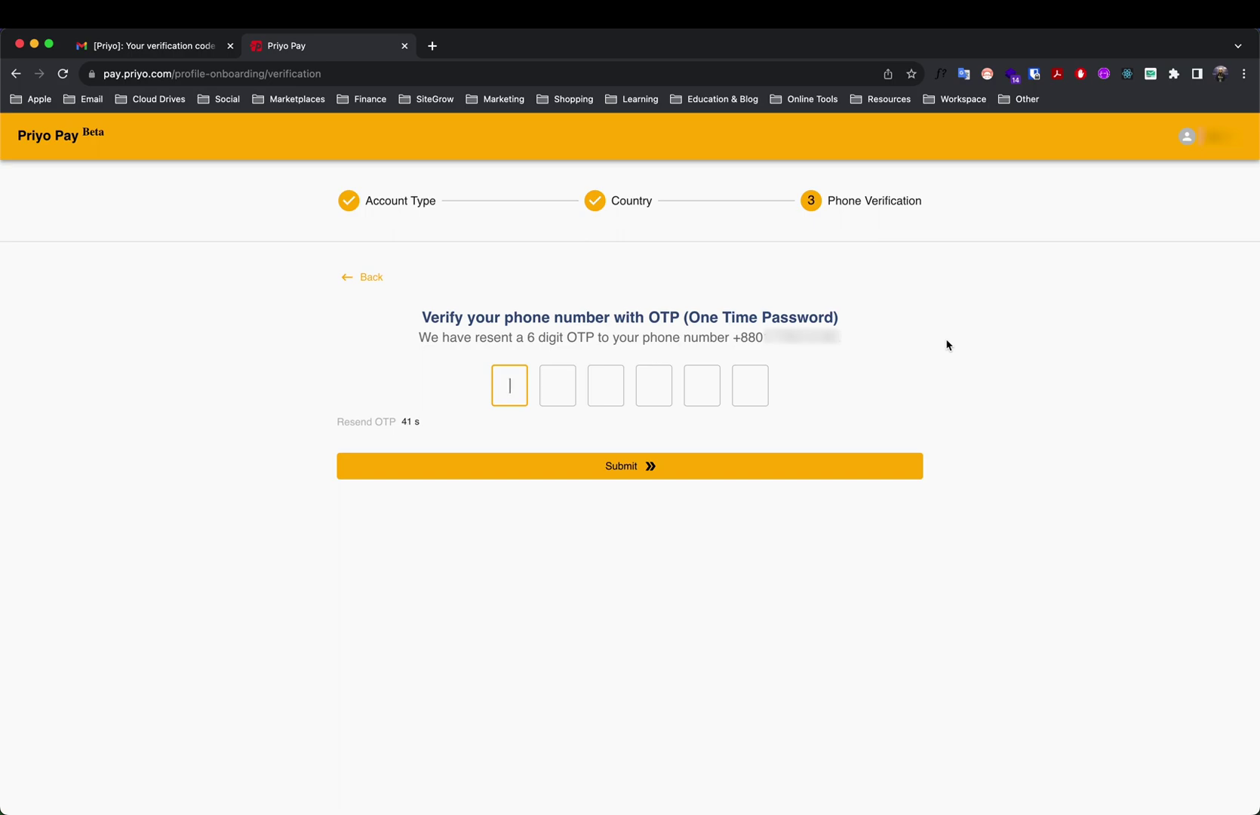
pyautogui.click(690, 472)
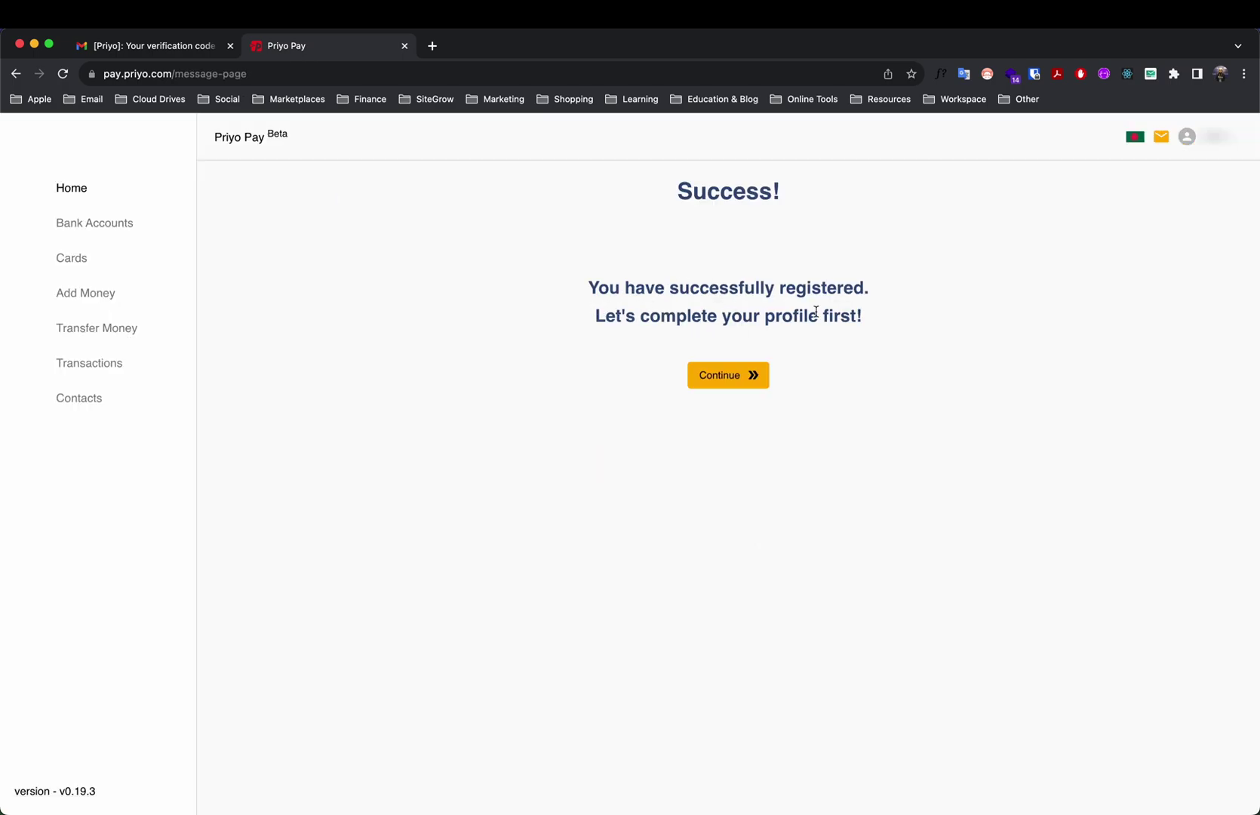
pyautogui.click(742, 386)
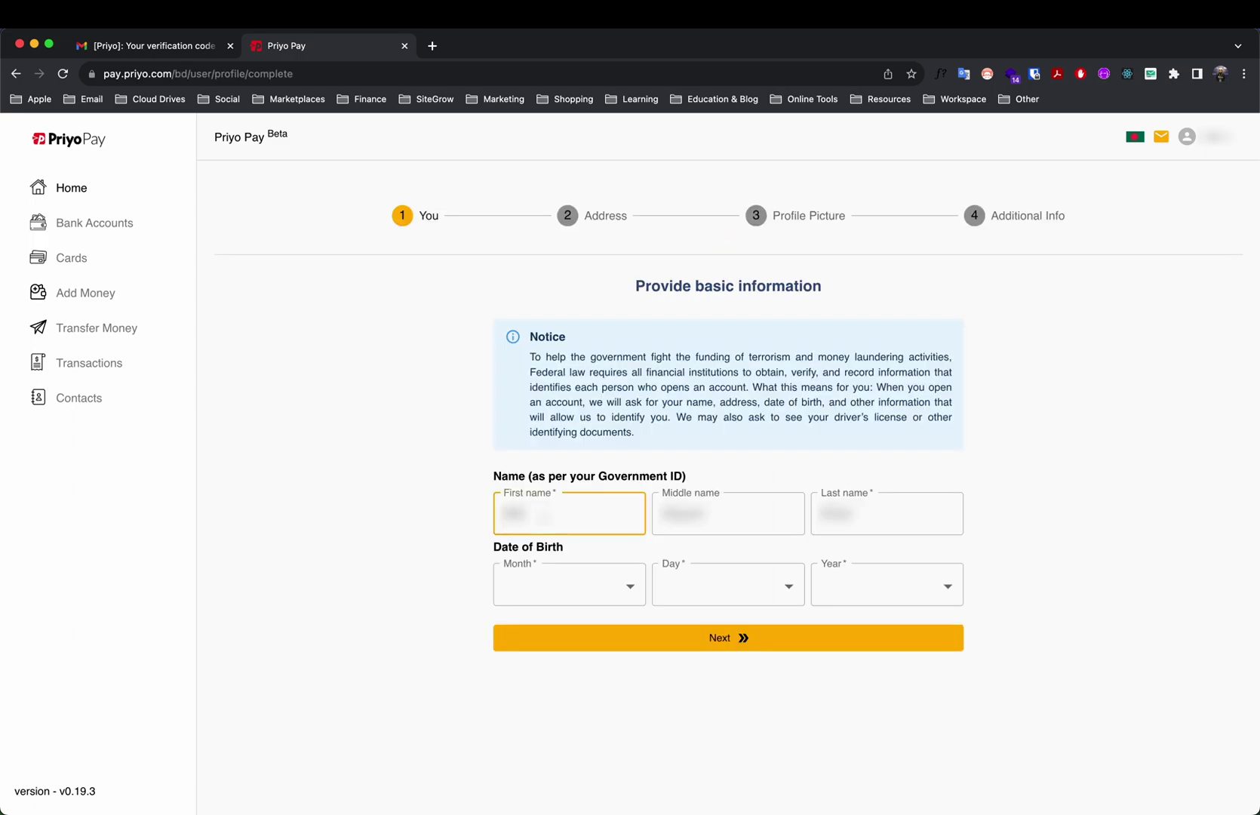
# Set the birth month, day and year in basic information and advance.
pyautogui.click(585, 578)
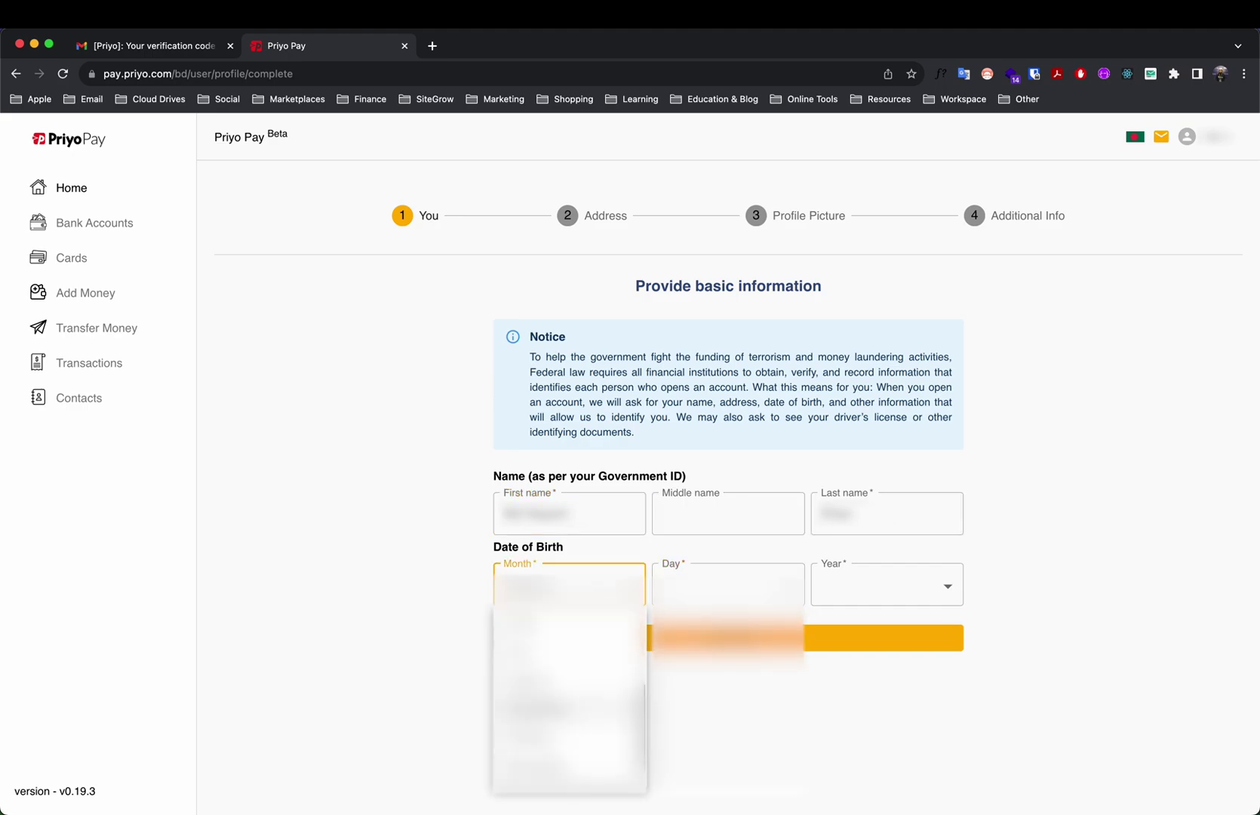
pyautogui.click(566, 663)
pyautogui.click(728, 671)
pyautogui.click(871, 683)
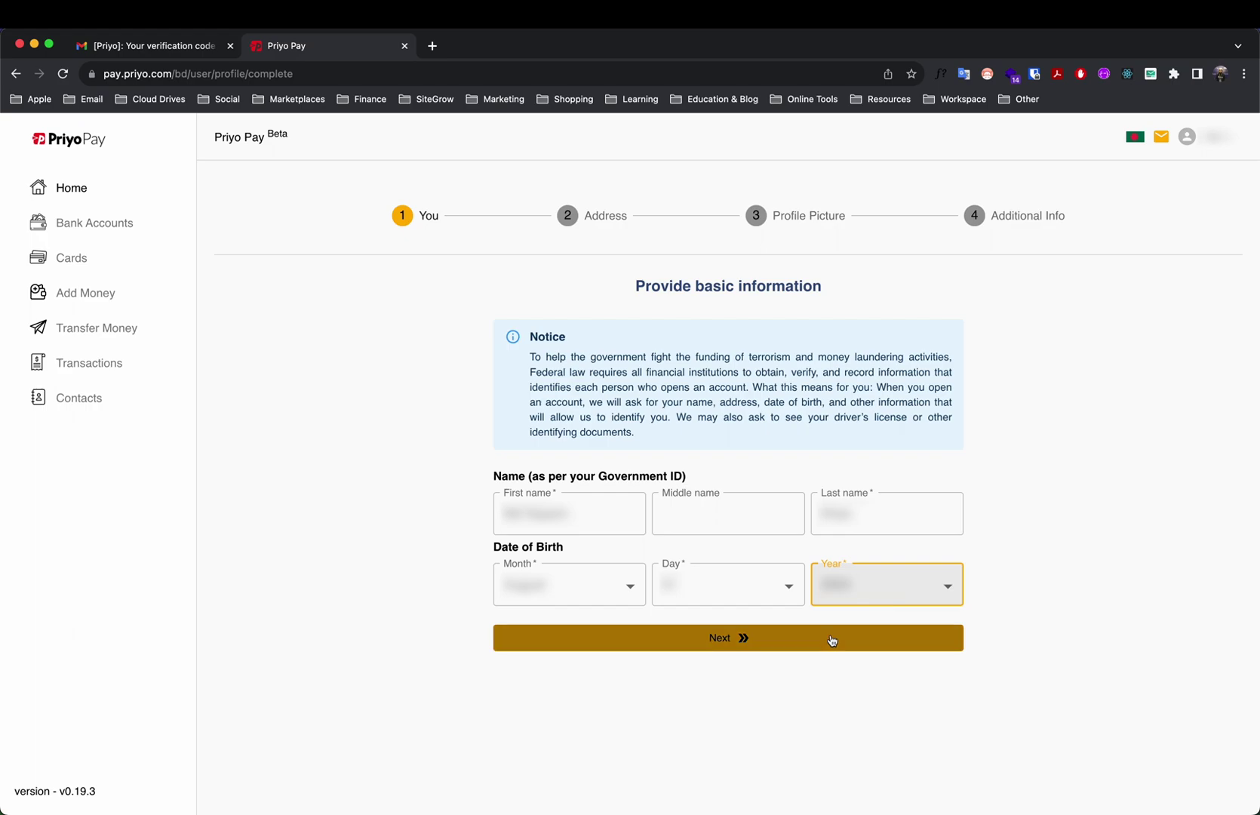
pyautogui.click(776, 679)
pyautogui.click(730, 640)
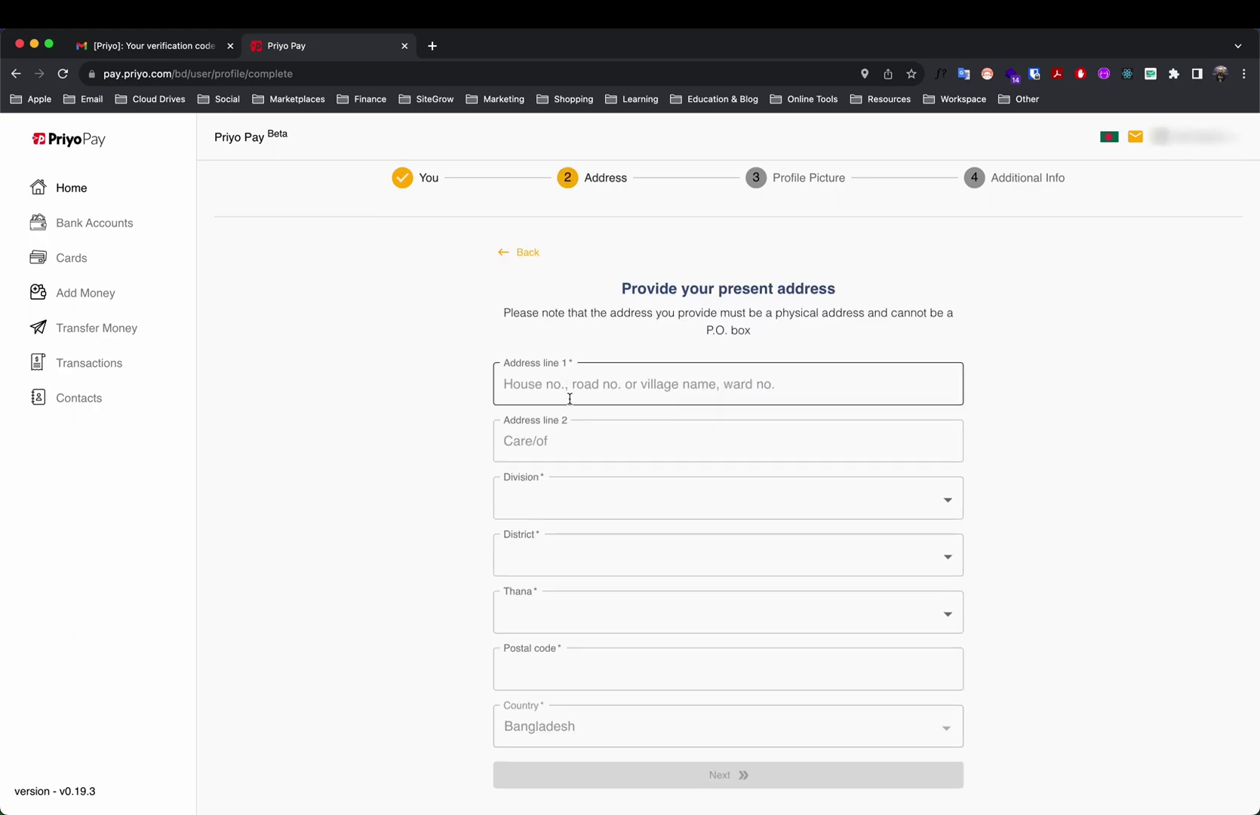
# Enter the present address with its street line, division, district, thana and postal code.
pyautogui.click(572, 371)
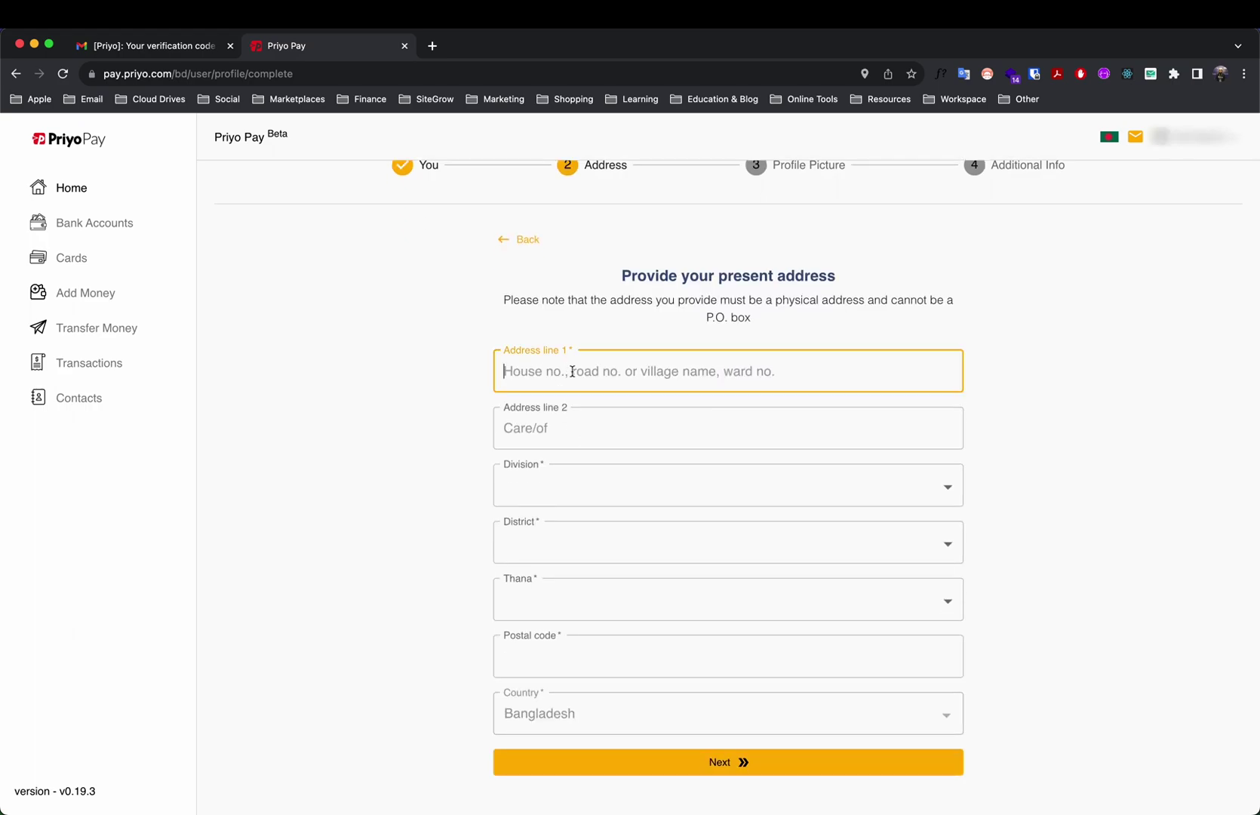
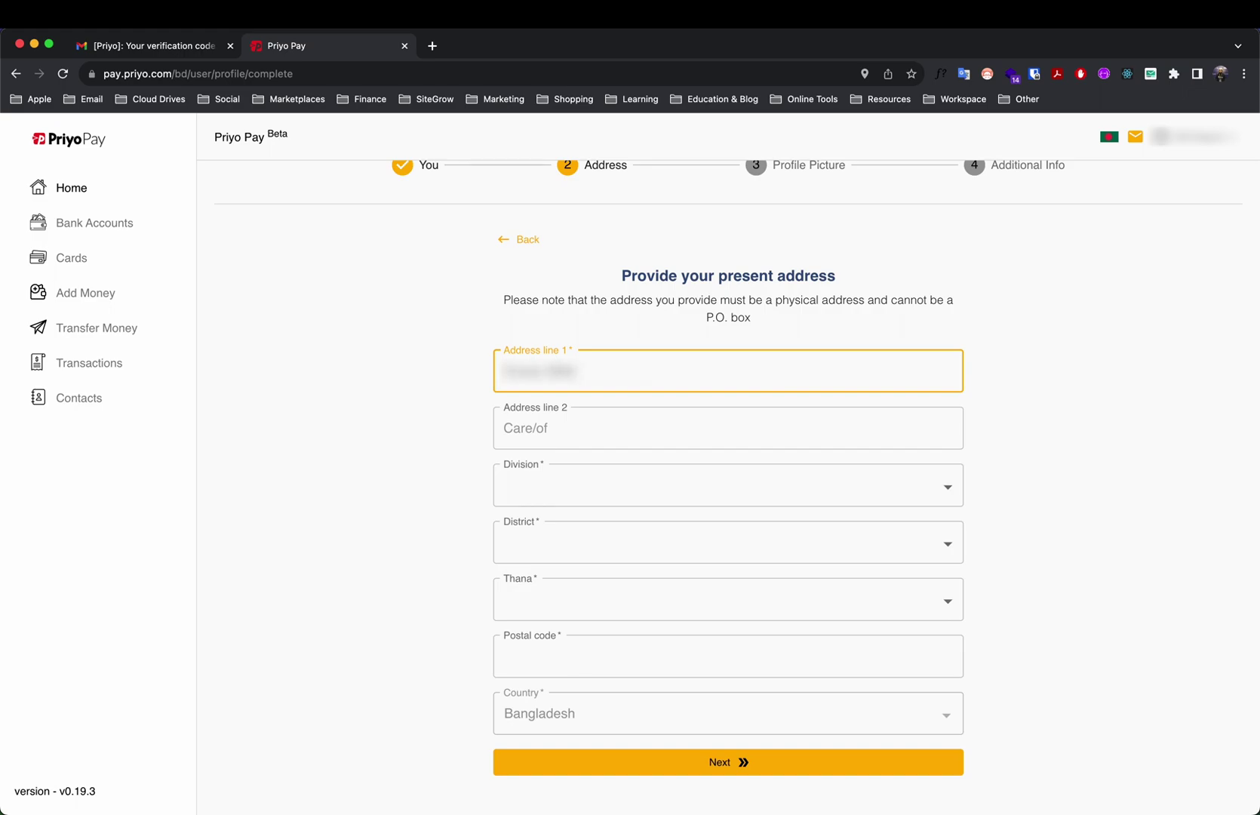
pyautogui.click(613, 495)
pyautogui.click(576, 563)
pyautogui.click(579, 600)
pyautogui.click(581, 650)
pyautogui.write('1')
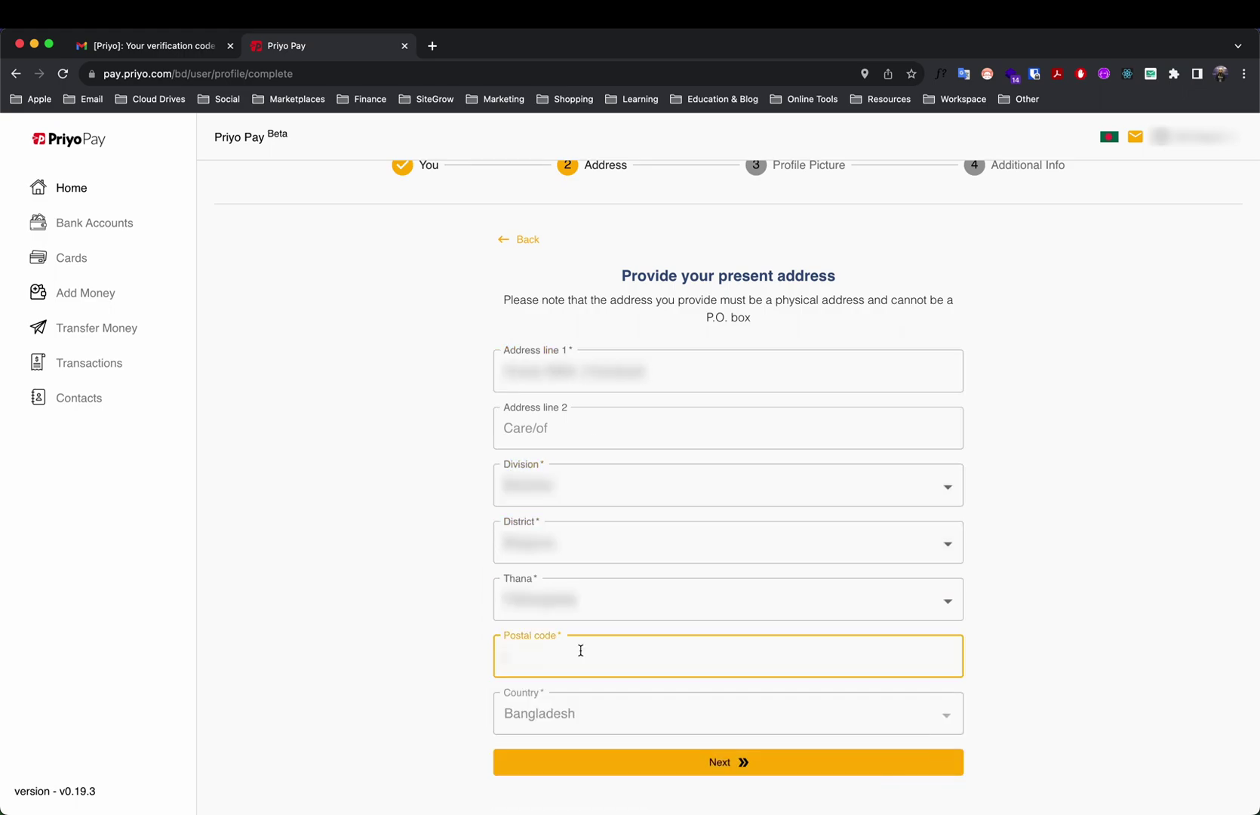
pyautogui.write('209')
pyautogui.press('Return')
# Upload a profile photo, then submit purpose of usage, profession and social media link.
pyautogui.click(726, 567)
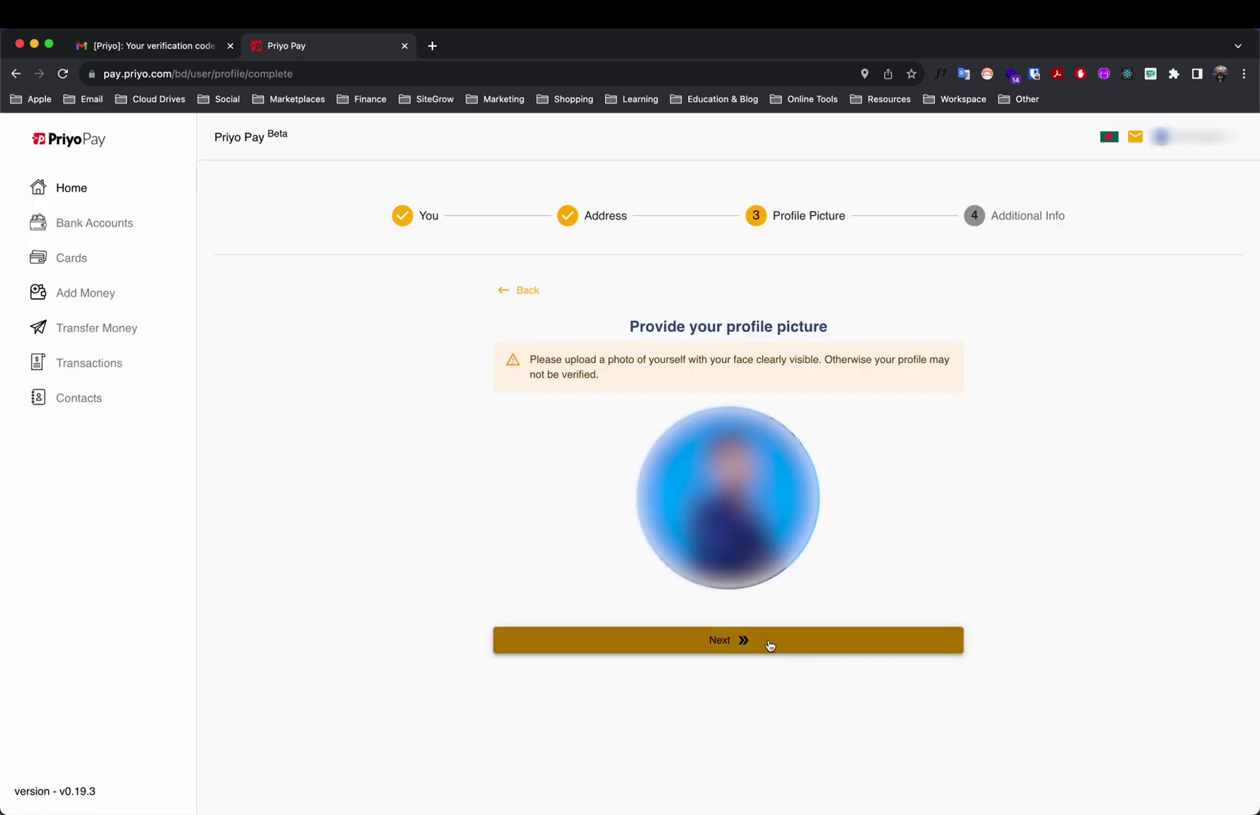
pyautogui.click(767, 647)
pyautogui.click(807, 413)
pyautogui.hotkey('ctrl', 'v')
pyautogui.press('Tab')
pyautogui.hotkey('ctrl', 'v')
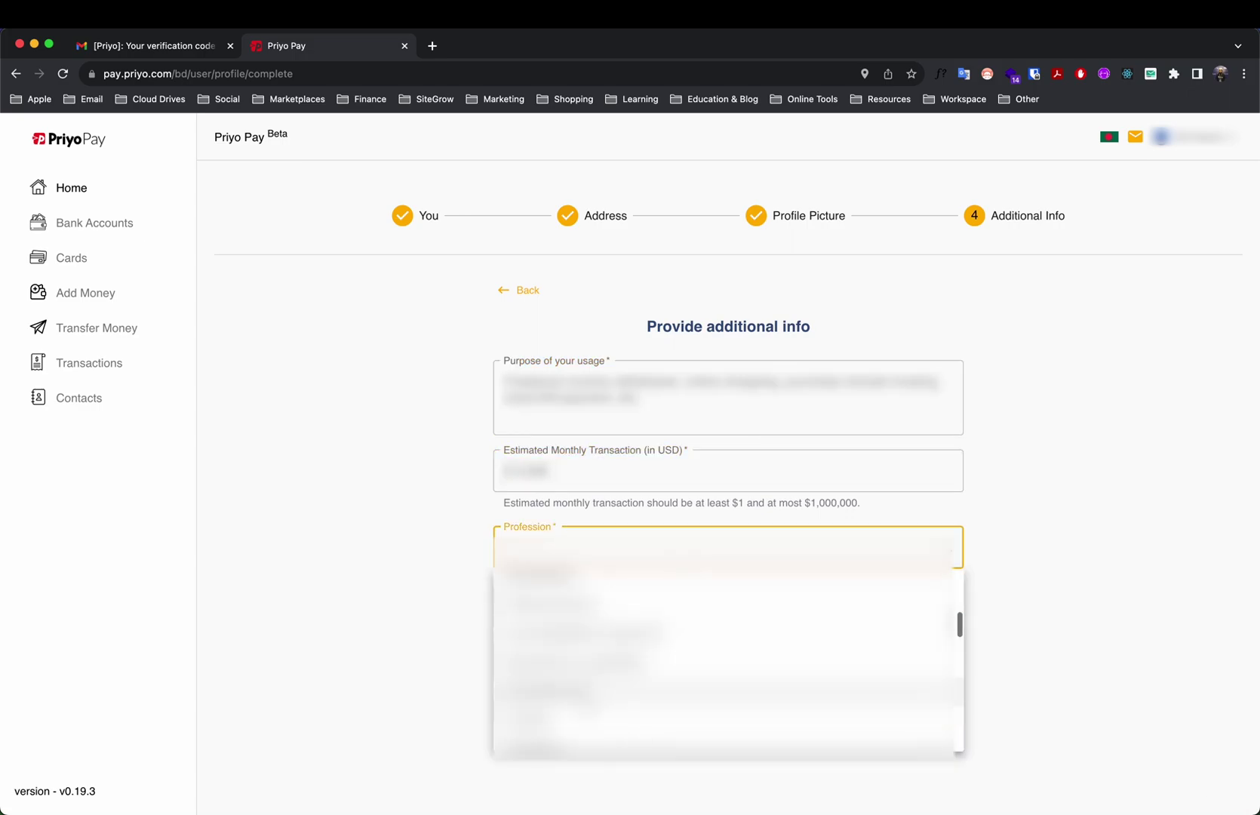
pyautogui.click(764, 614)
pyautogui.hotkey('ctrl', 'v')
pyautogui.click(745, 708)
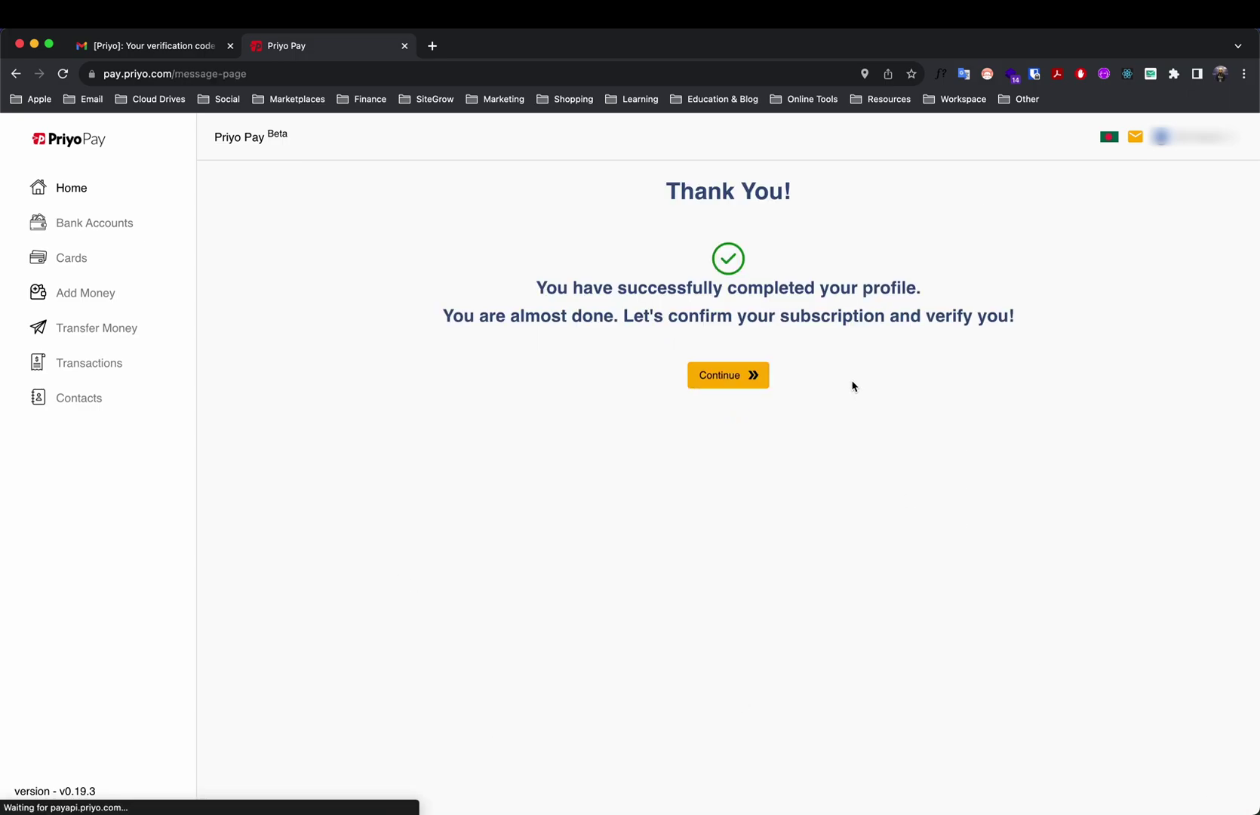
# Continue from the Thank You page to the ৳299 Subscription Fee card.
pyautogui.moveTo(630, 311); pyautogui.dragTo(1049, 317)
pyautogui.click(747, 378)
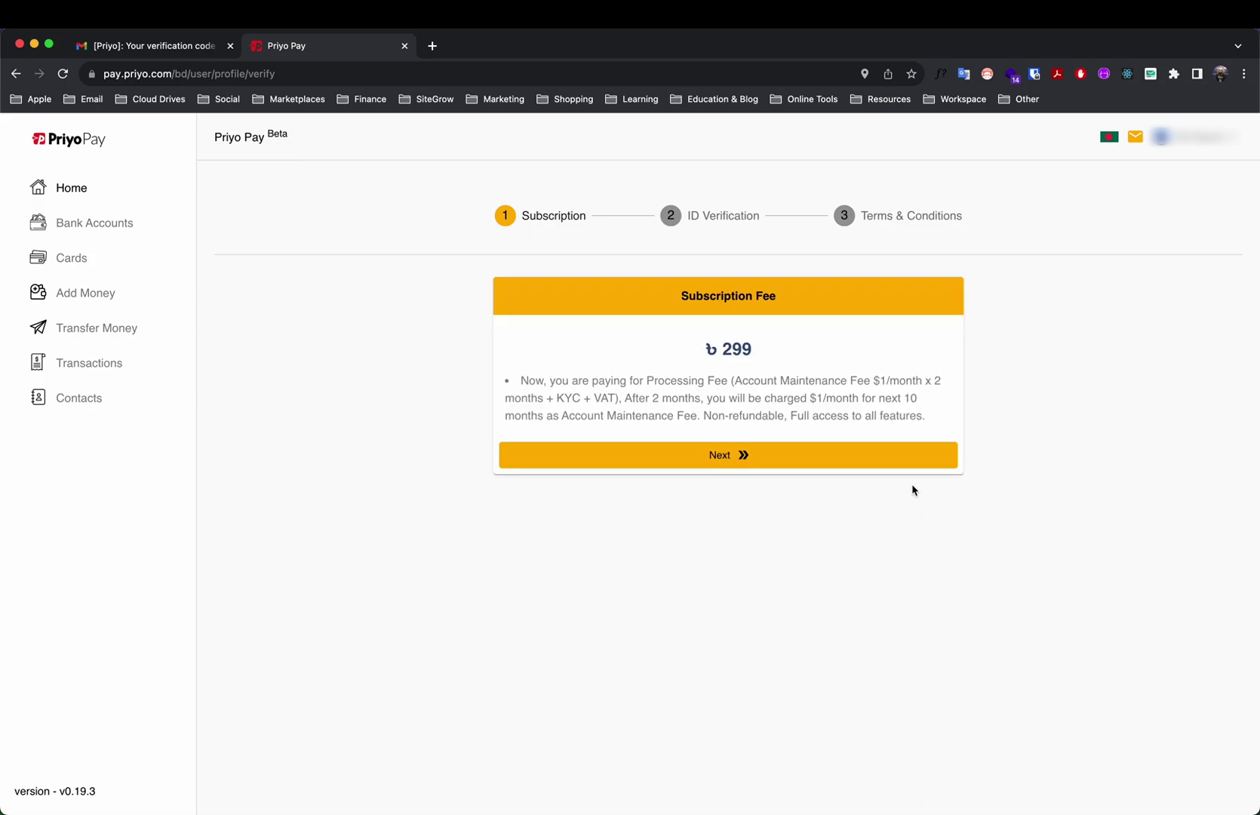
pyautogui.moveTo(713, 368); pyautogui.dragTo(789, 362)
# Pay the ৳299 subscription fee with bKash and proceed to ID verification.
pyautogui.click(741, 456)
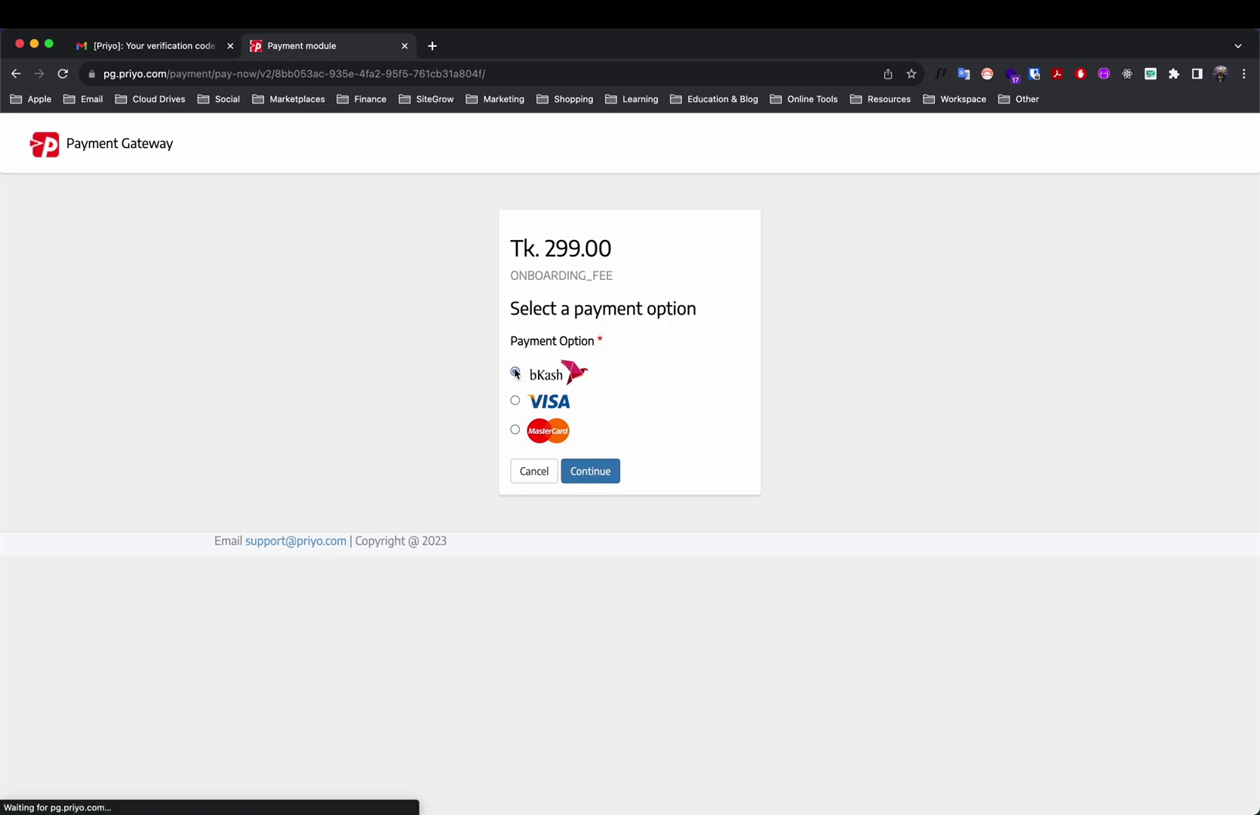
pyautogui.click(515, 371)
pyautogui.click(603, 473)
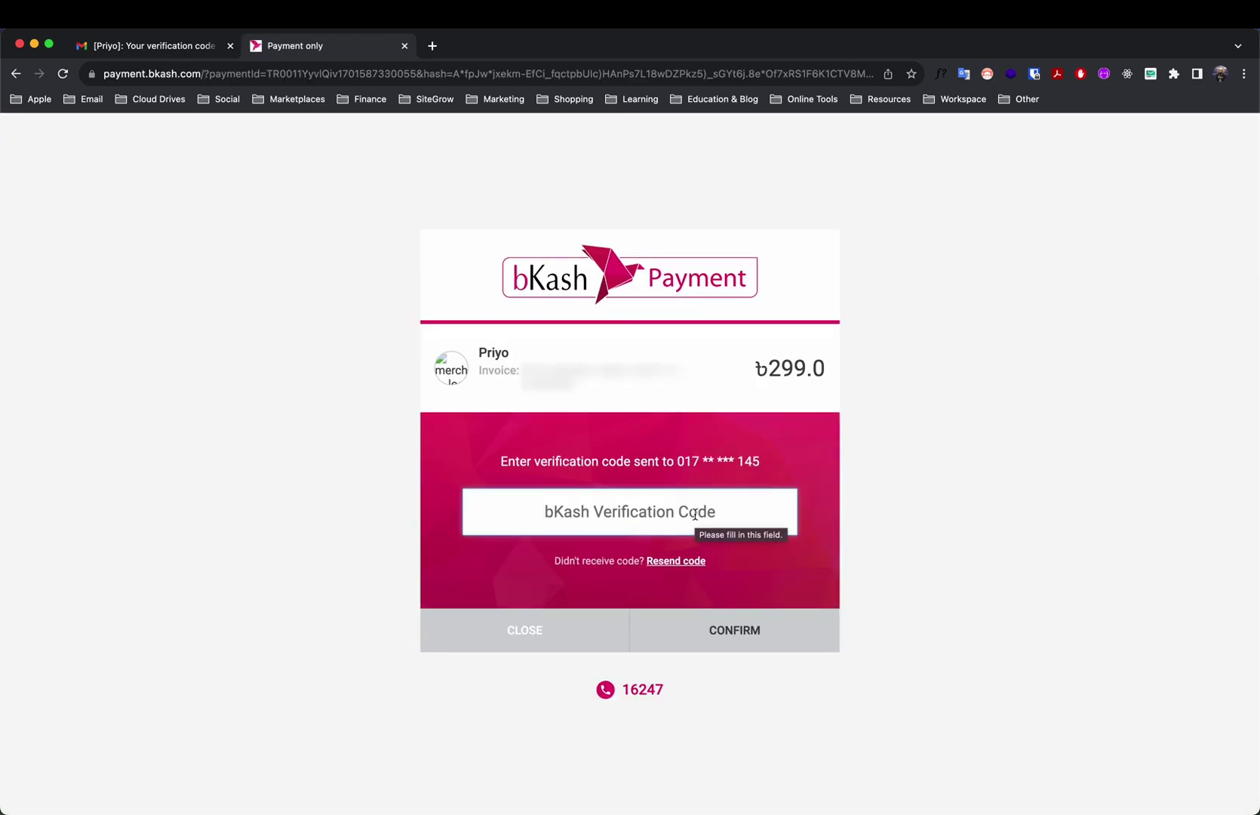
pyautogui.write('28')
pyautogui.press('Return')
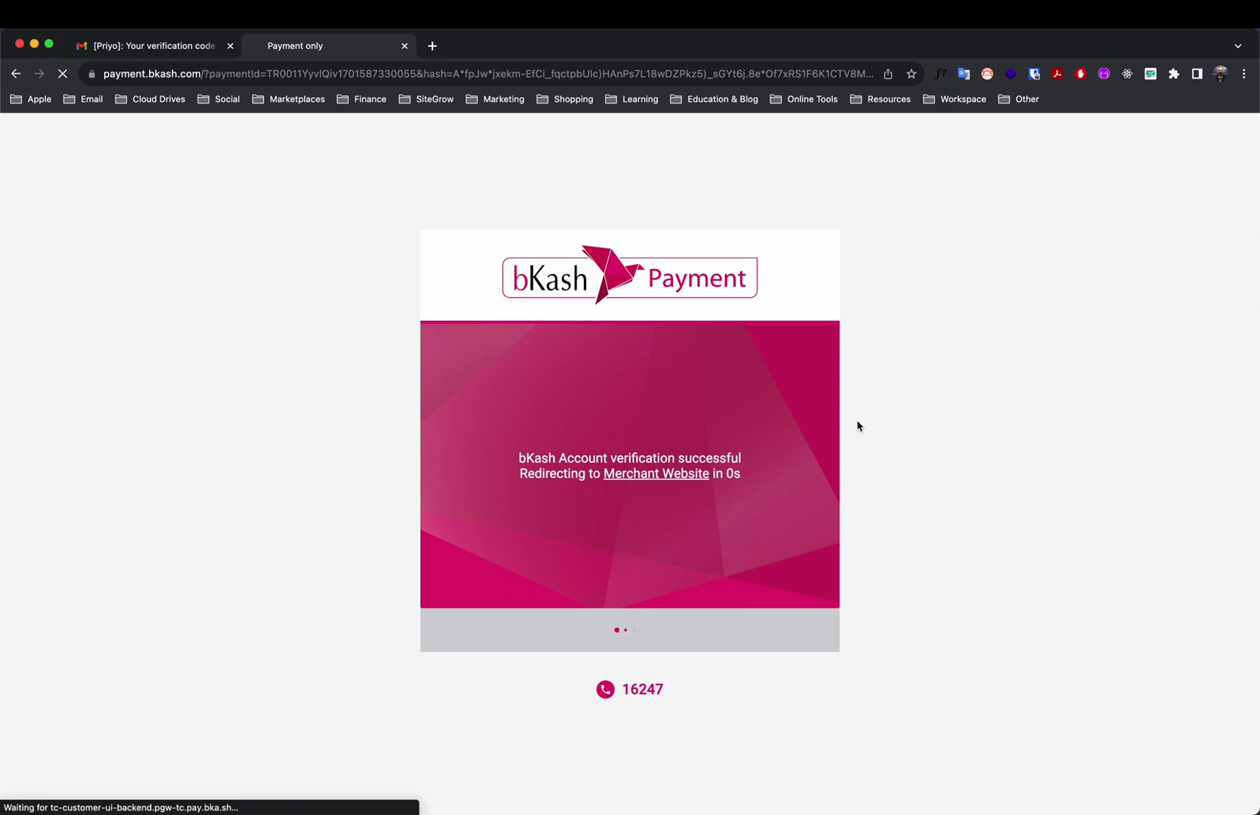
pyautogui.click(739, 323)
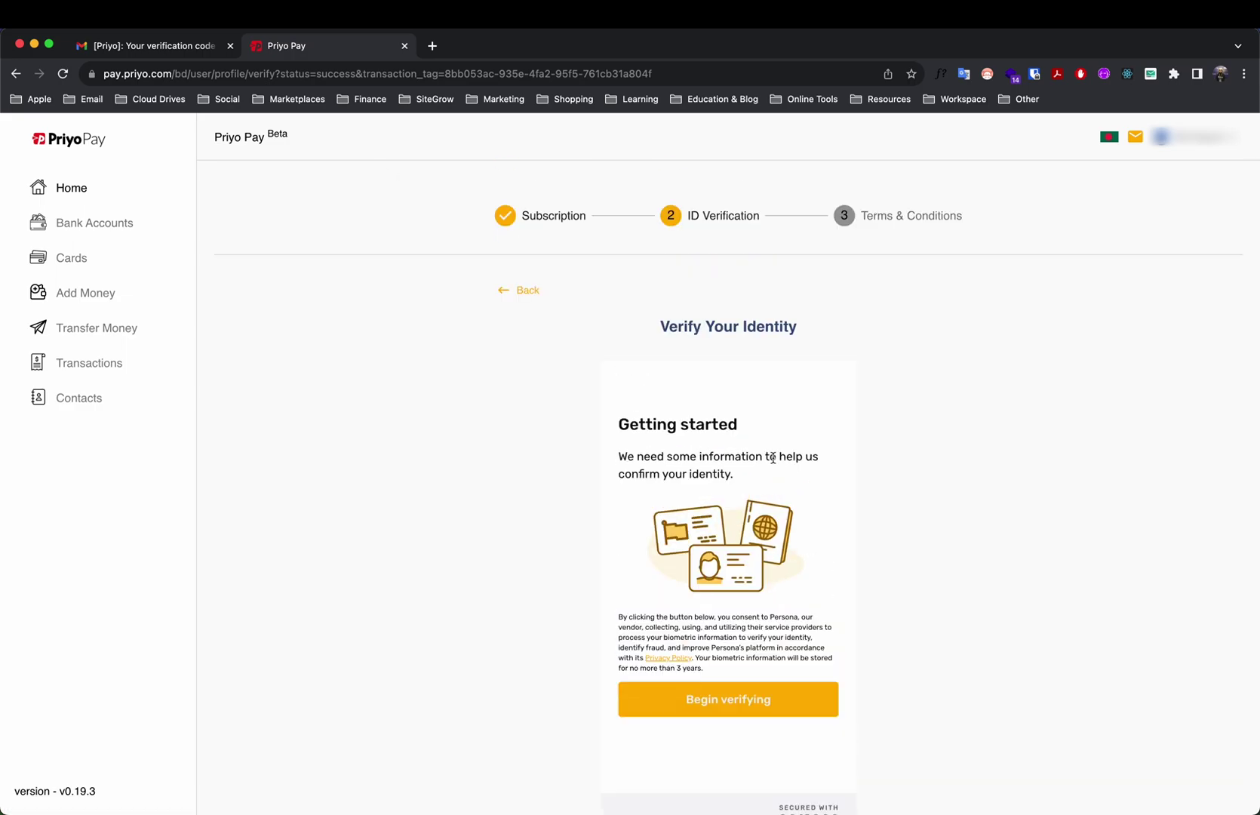
# Begin identity verification with Bangladesh as the country and National ID as the document.
pyautogui.click(734, 654)
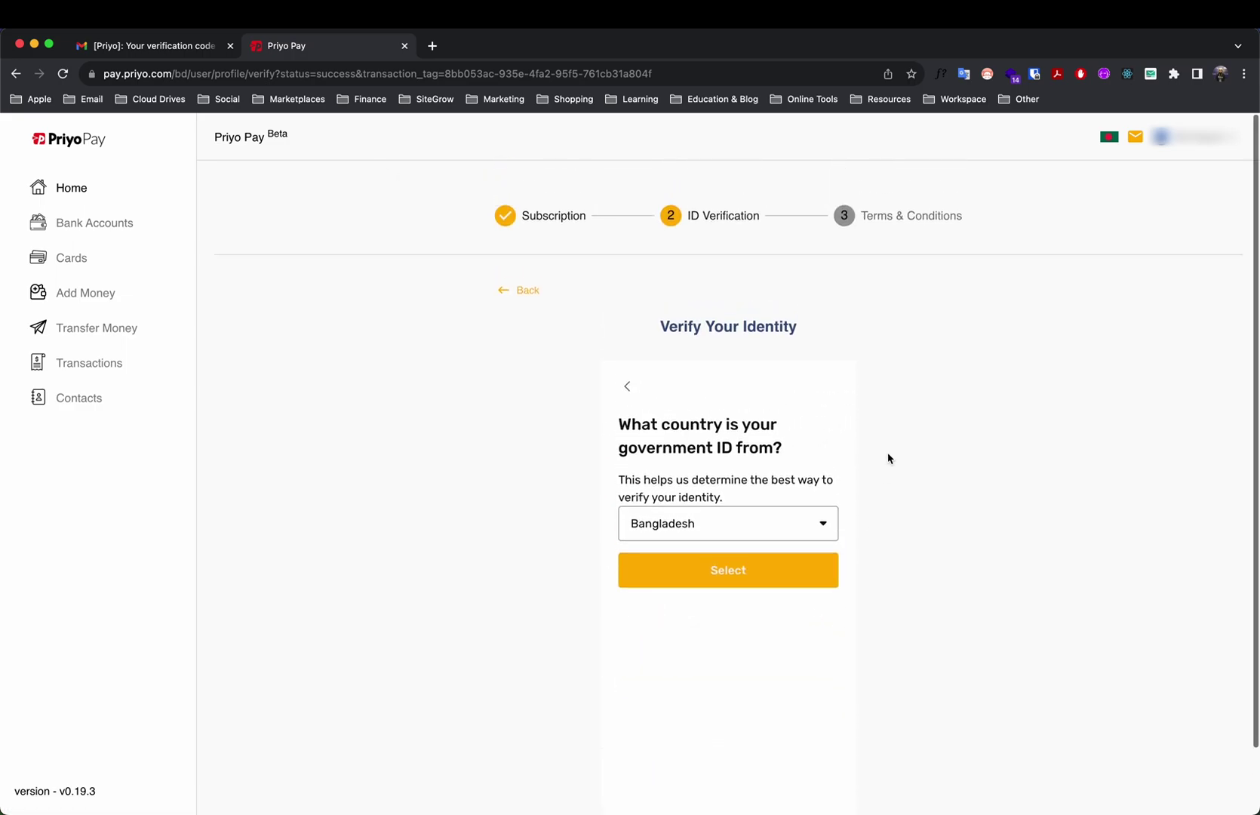
pyautogui.click(731, 519)
pyautogui.click(732, 516)
pyautogui.click(721, 585)
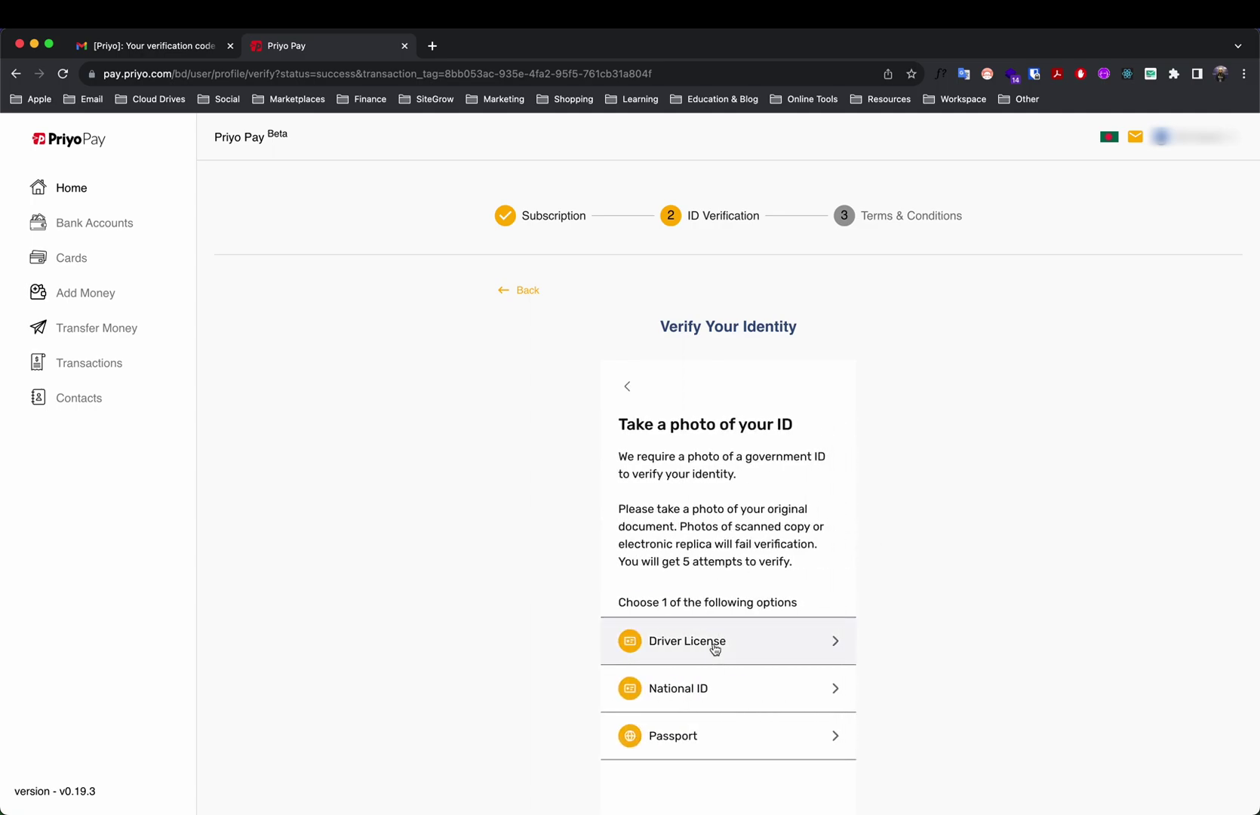
pyautogui.click(690, 696)
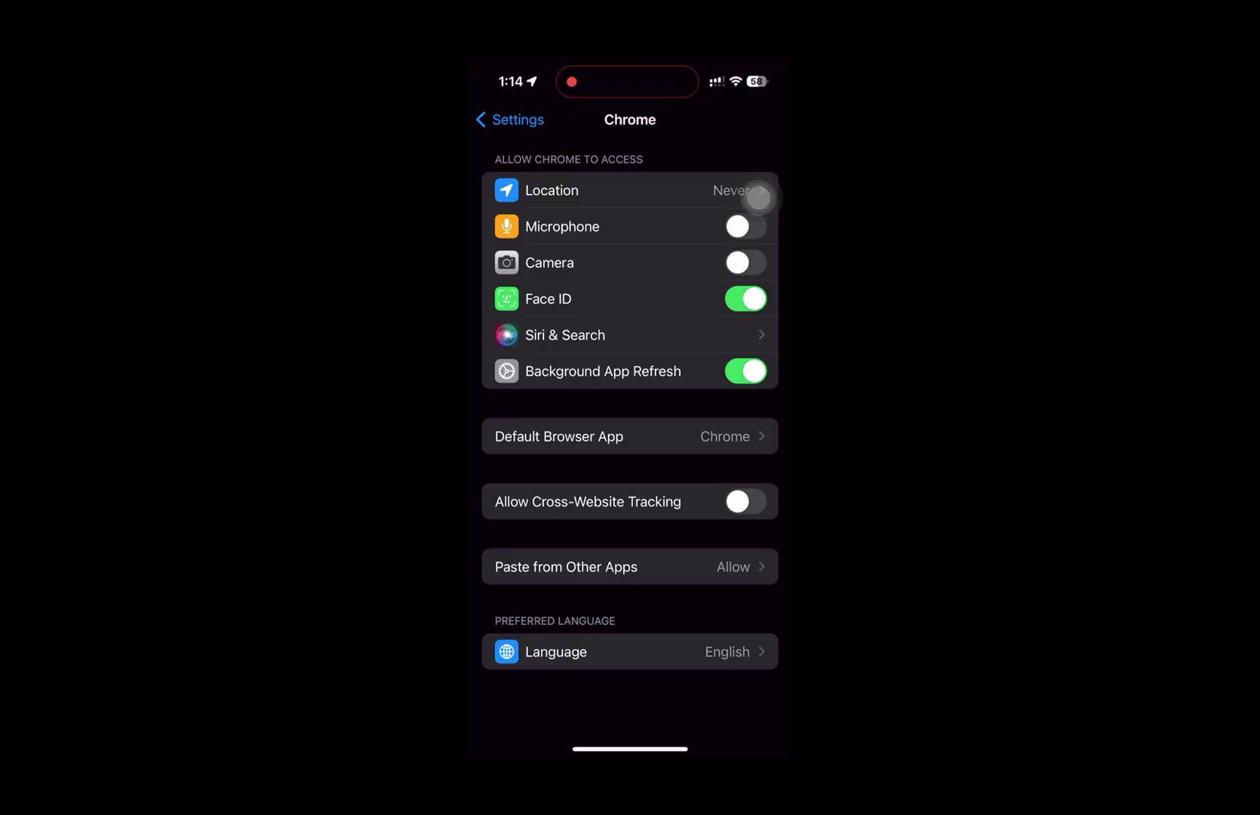
pyautogui.click(753, 190)
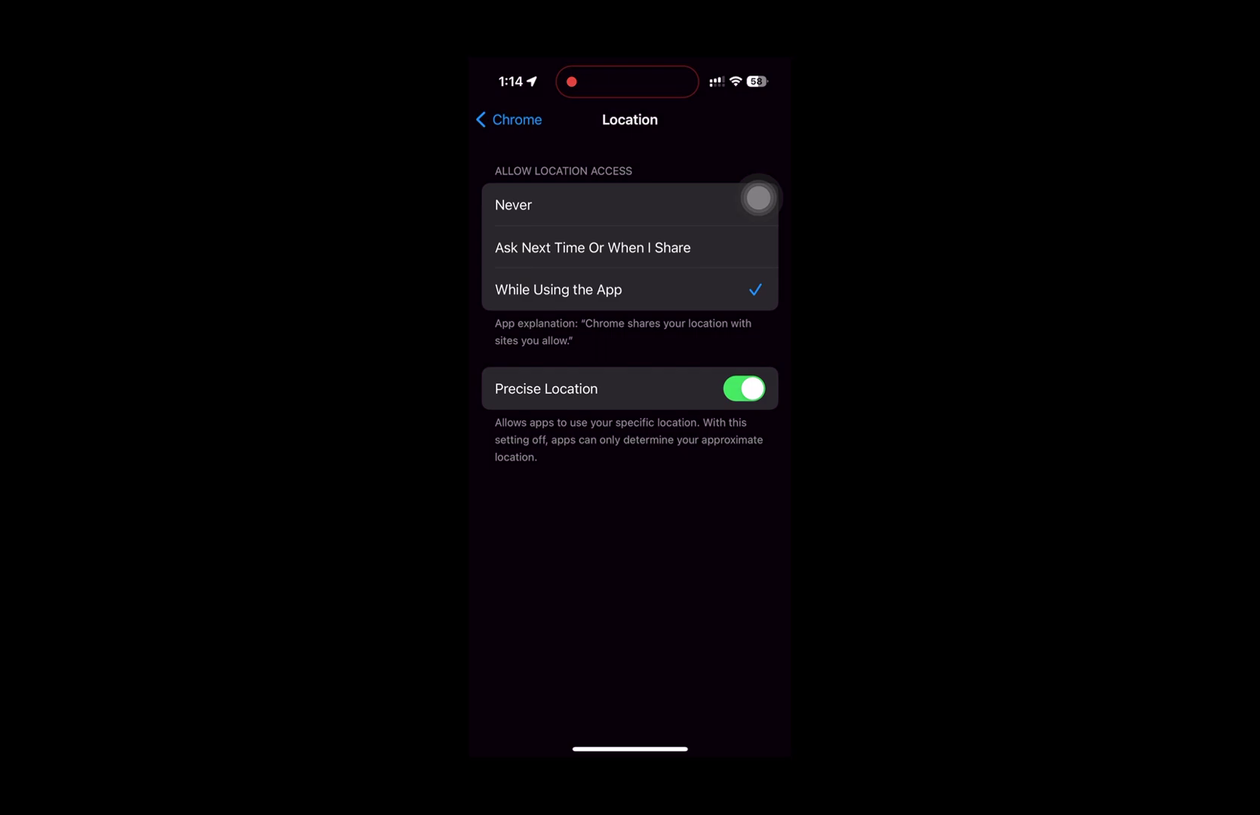
# On the iPhone, allow Chrome camera access, open the scanned link, and photograph the National ID.
pyautogui.click(509, 119)
pyautogui.click(745, 262)
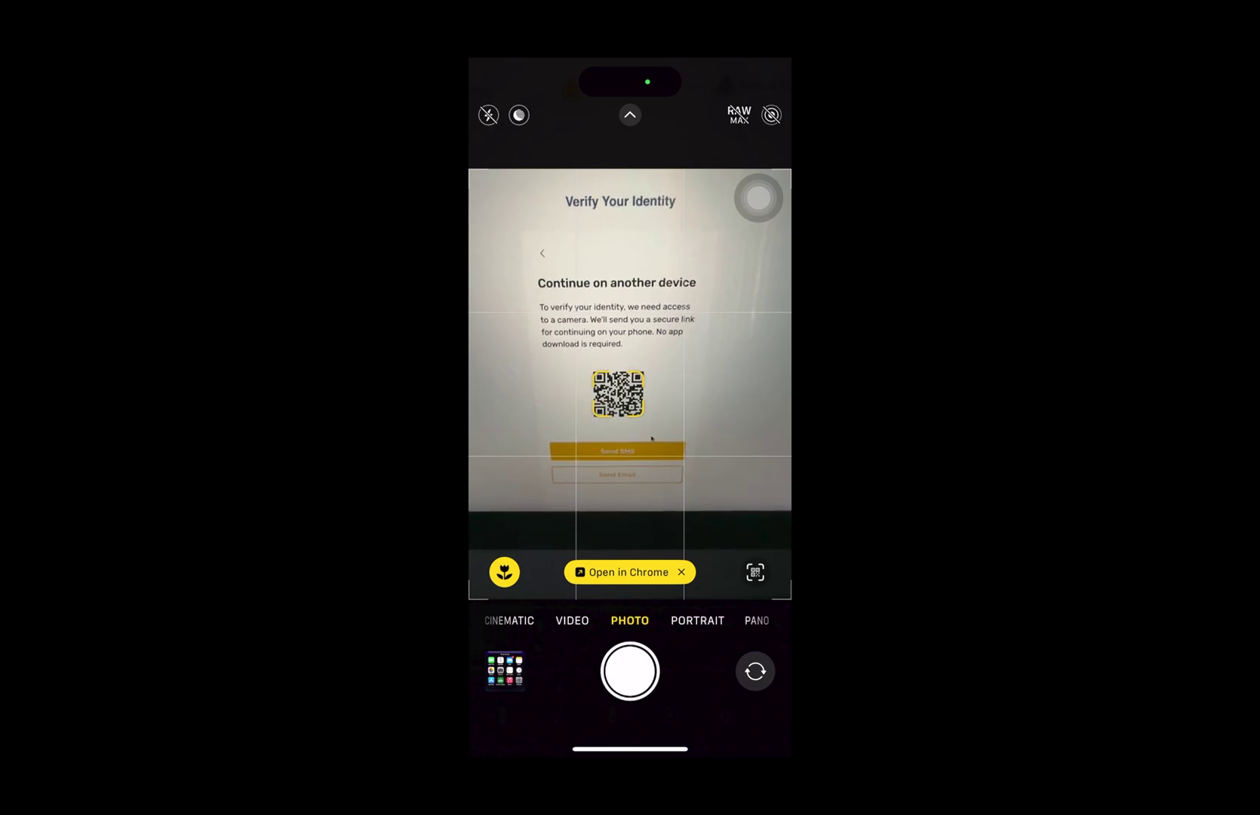
pyautogui.click(629, 571)
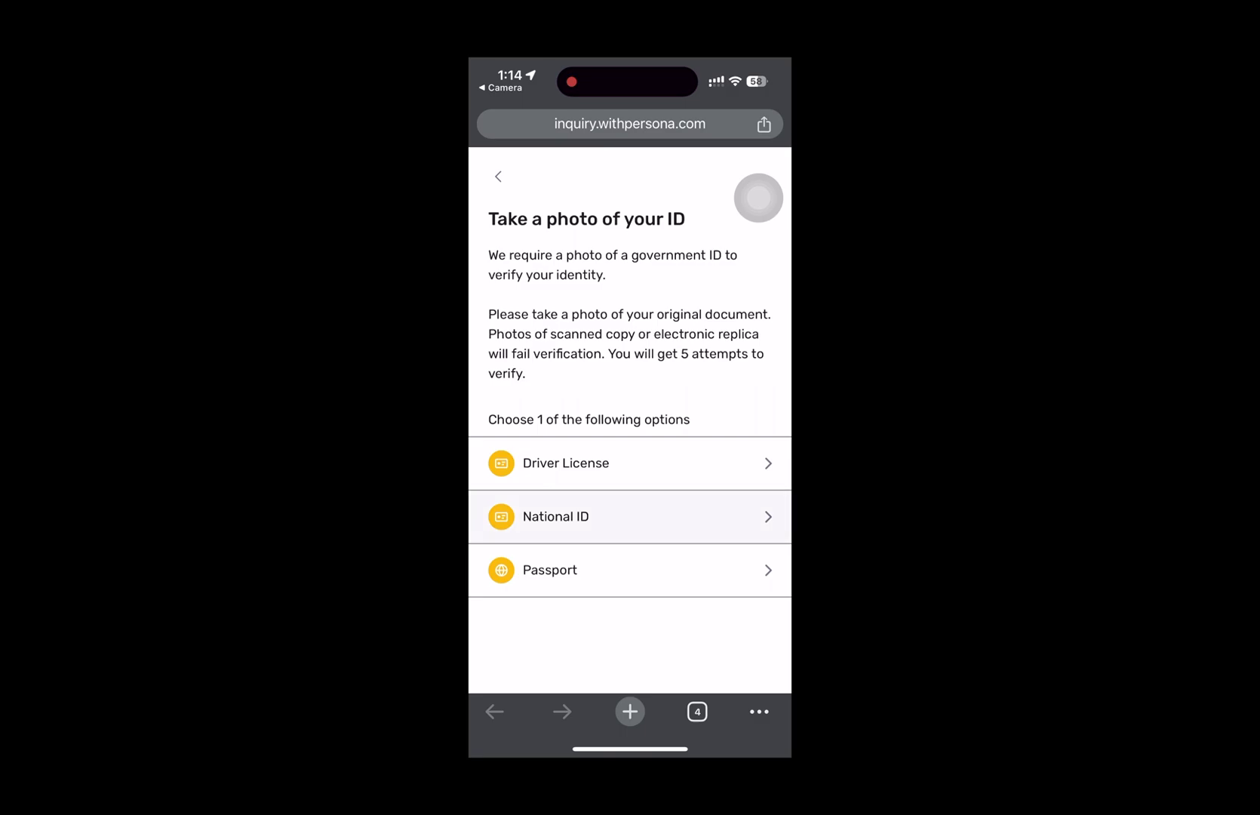
pyautogui.click(555, 516)
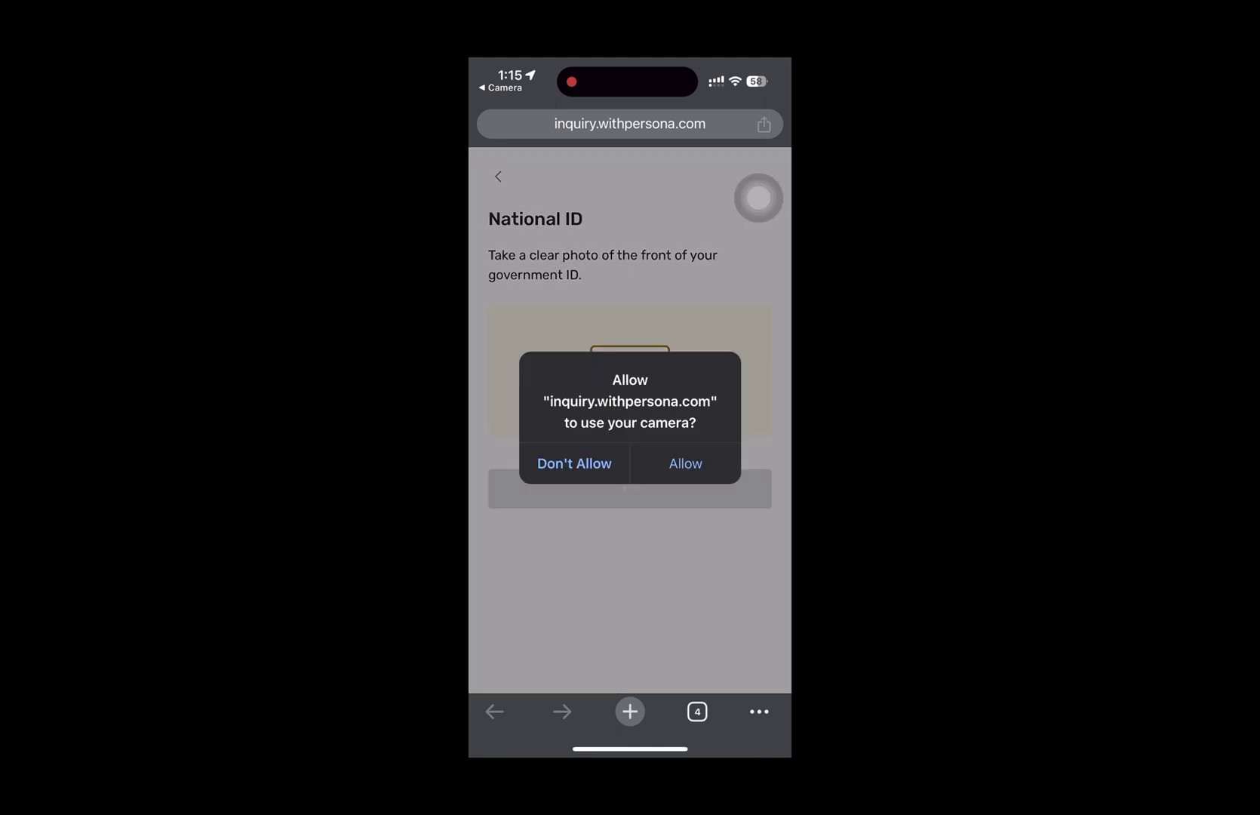
pyautogui.click(685, 463)
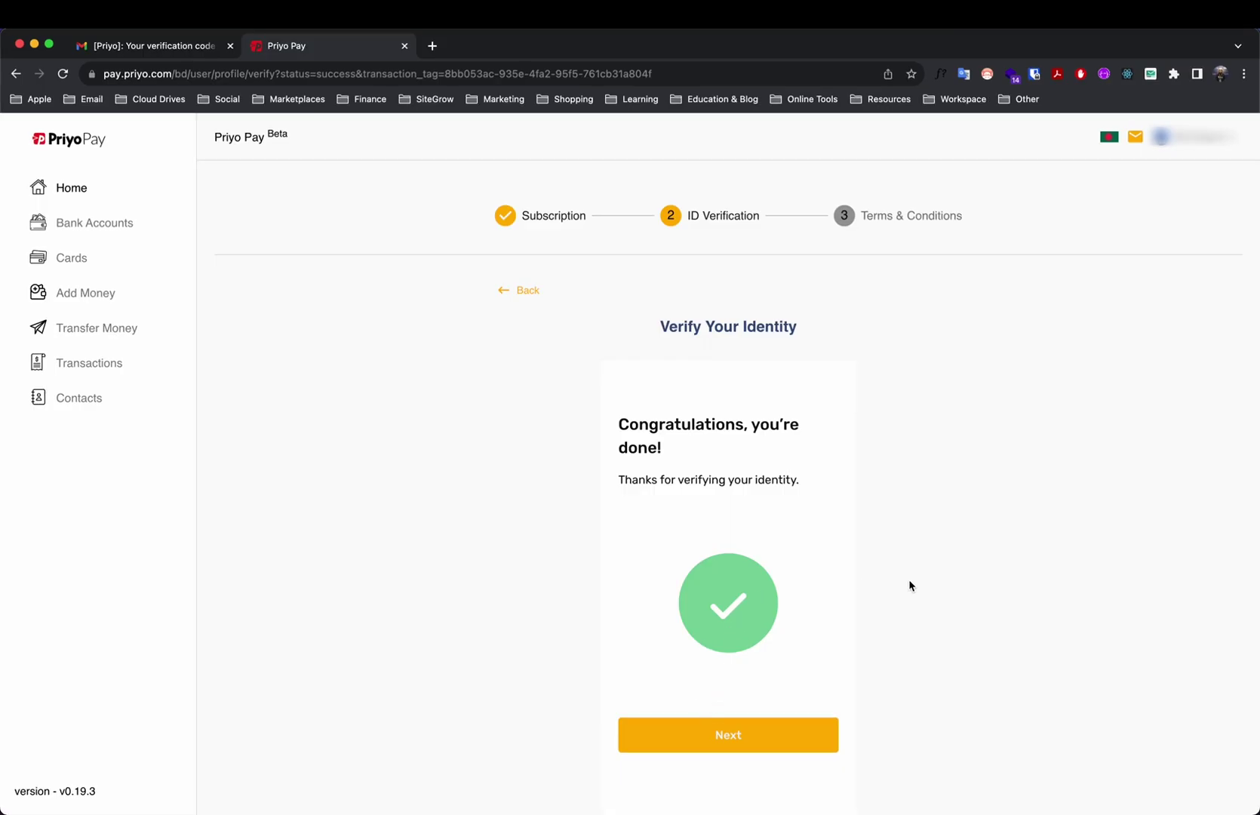
# Accept the terms, conditions and disclosures and submit the KYC request.
pyautogui.click(752, 730)
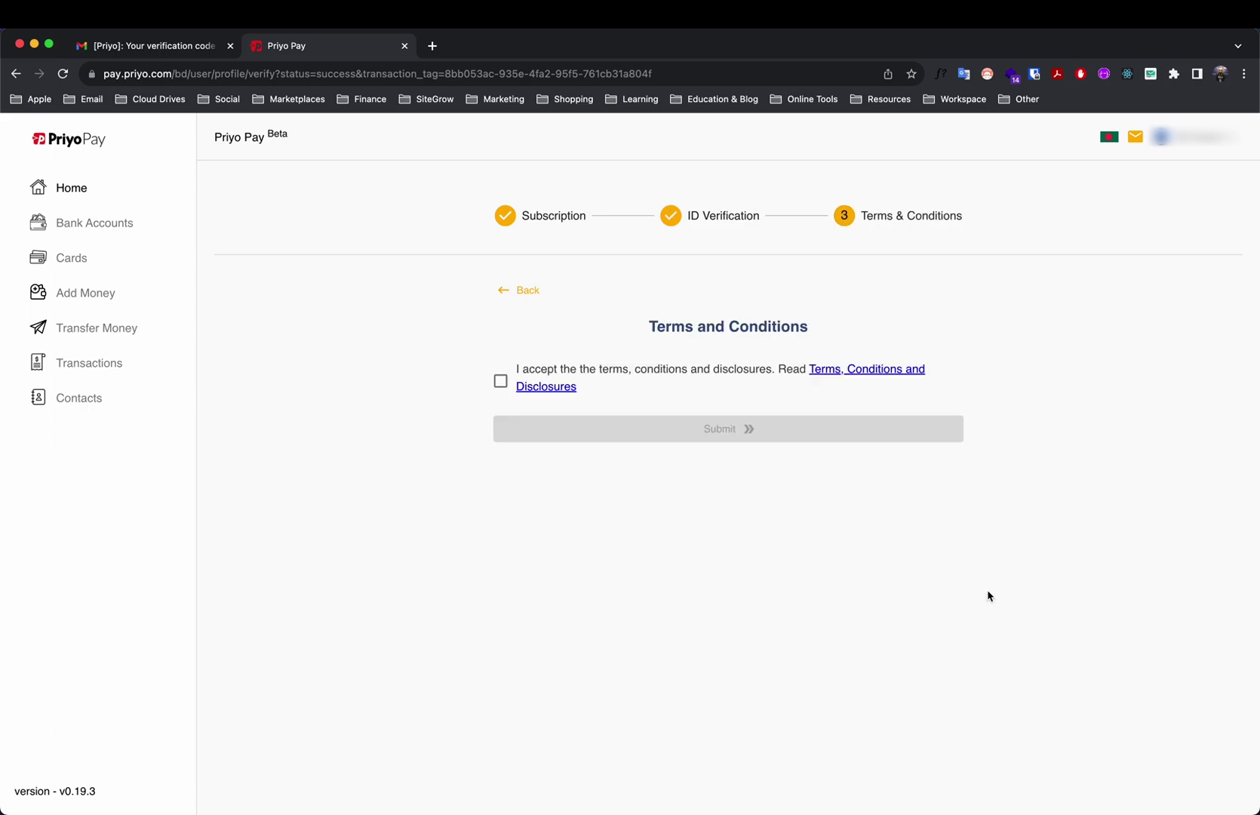
pyautogui.click(500, 381)
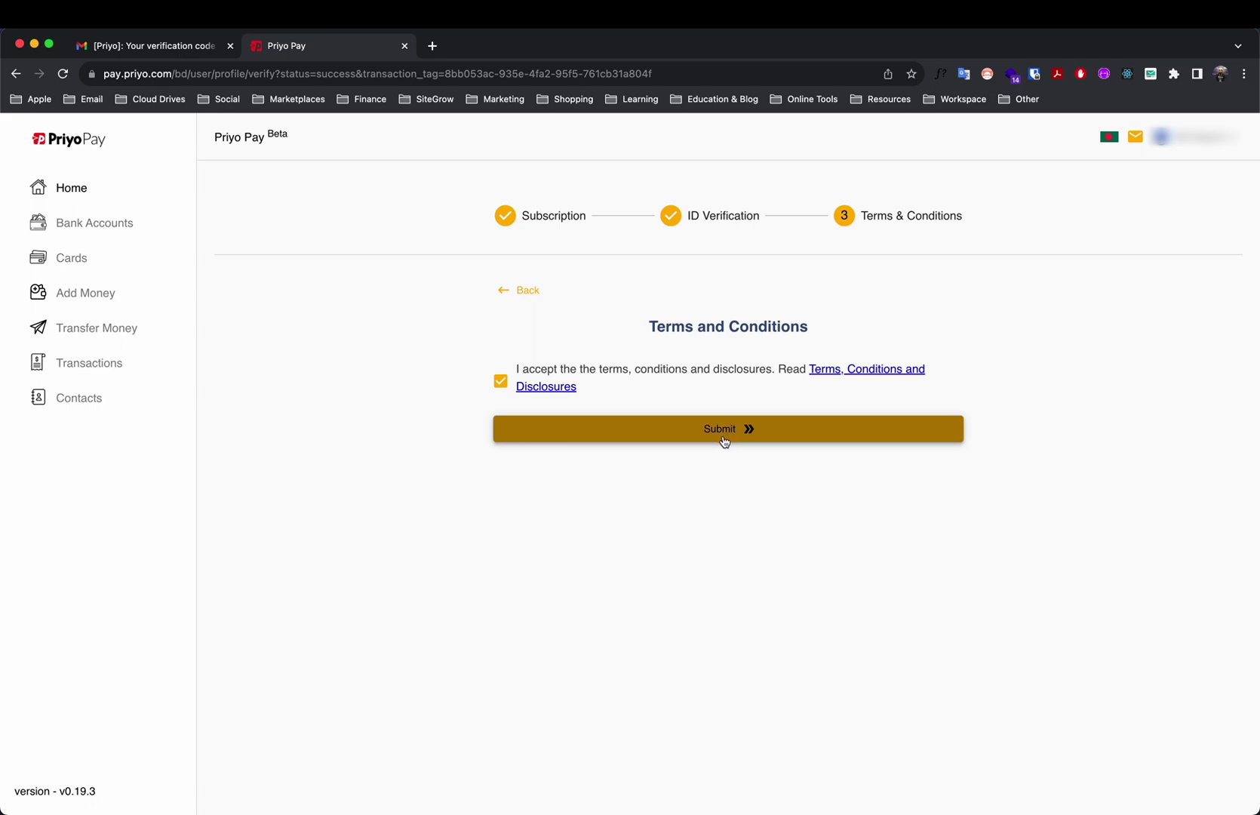
pyautogui.click(724, 441)
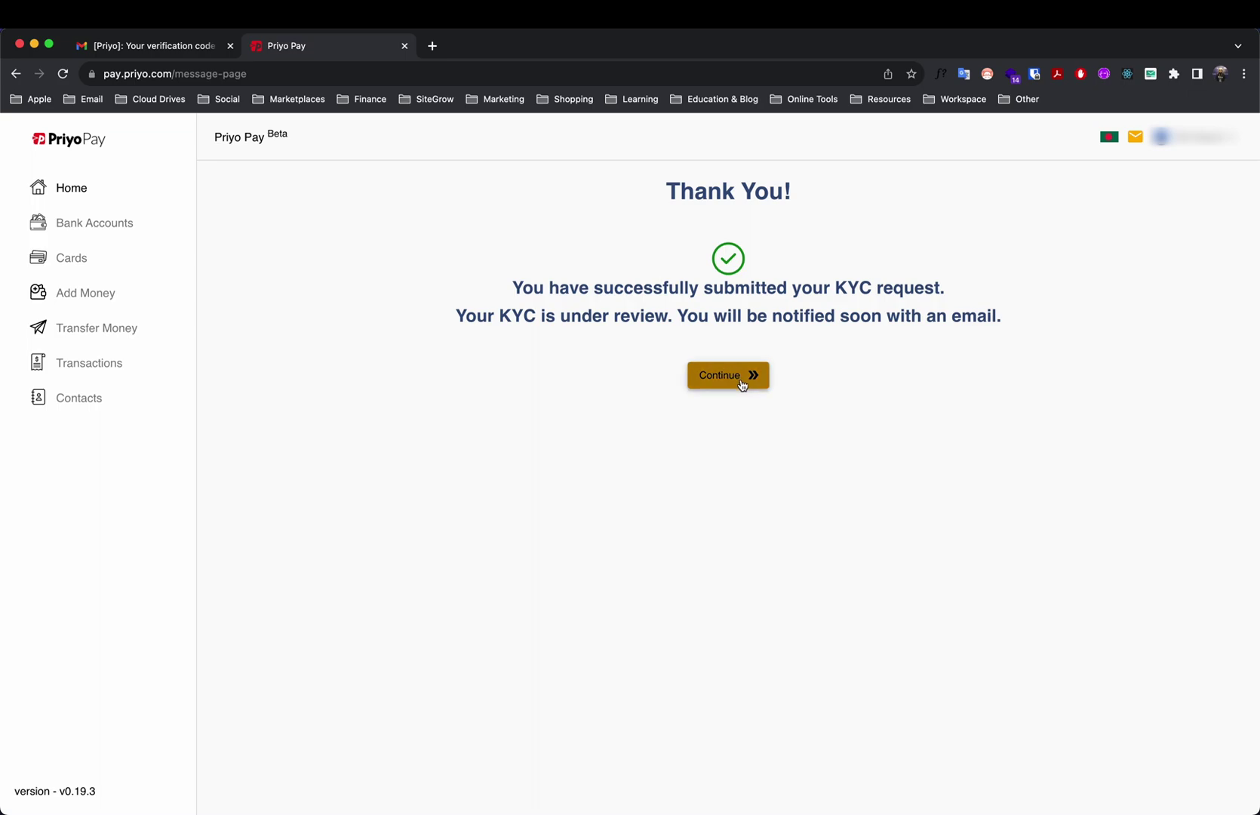
# Read the KYC approval email in Gmail, then return to the Priyo Pay dashboard.
pyautogui.moveTo(1018, 321); pyautogui.dragTo(513, 292)
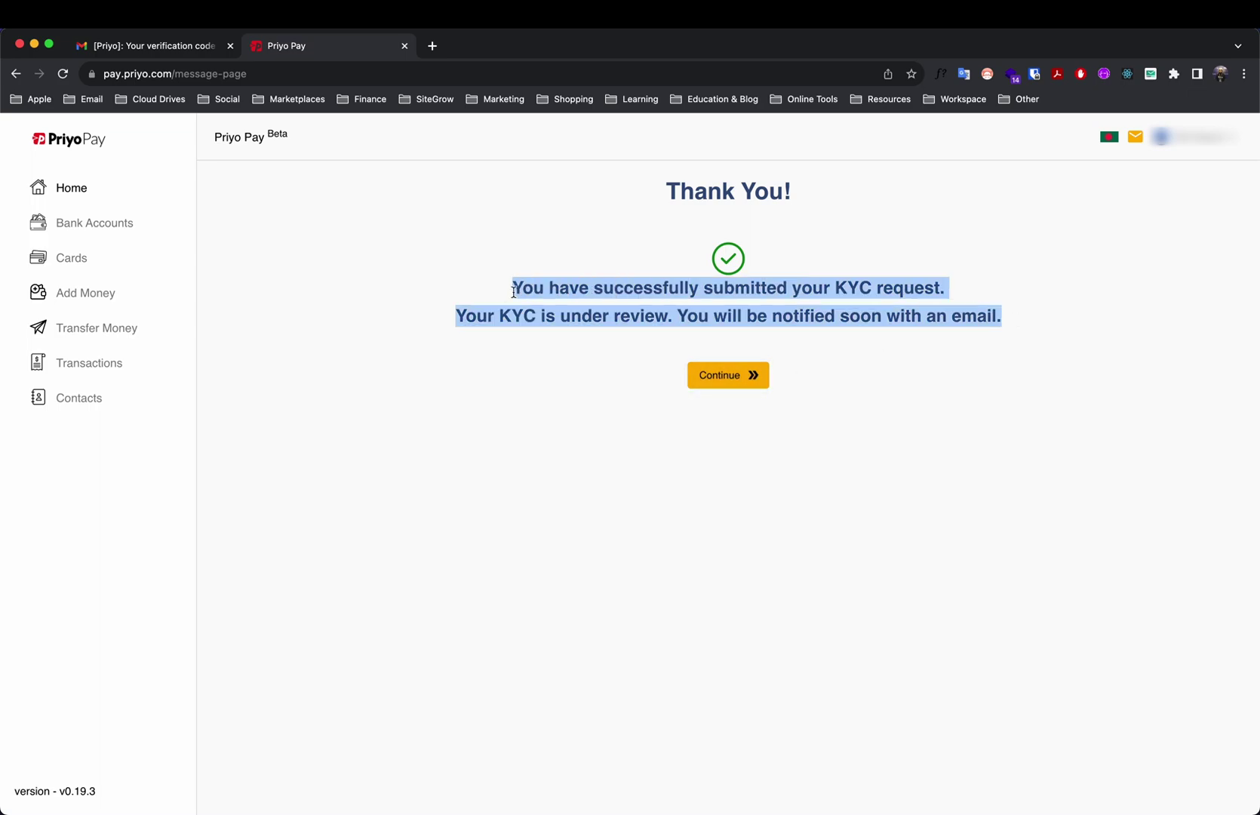
pyautogui.click(571, 306)
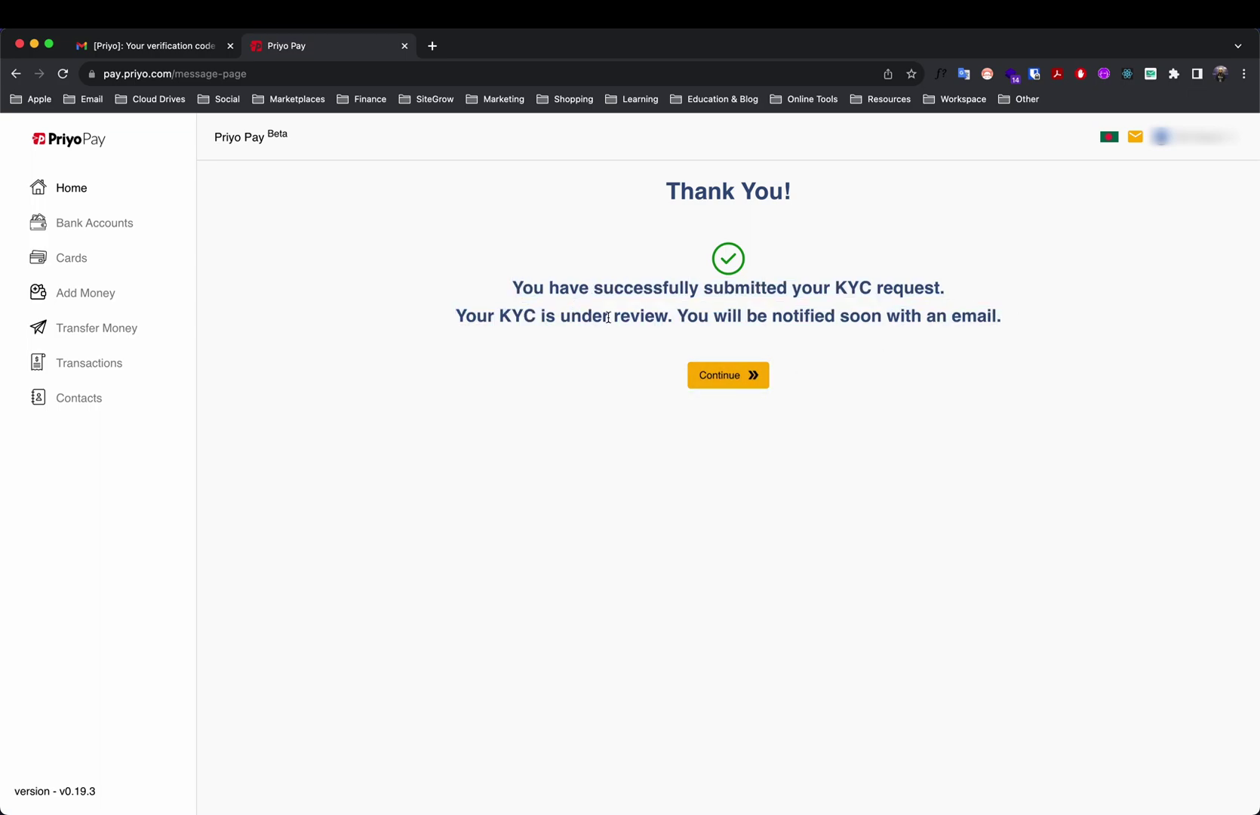
pyautogui.click(136, 48)
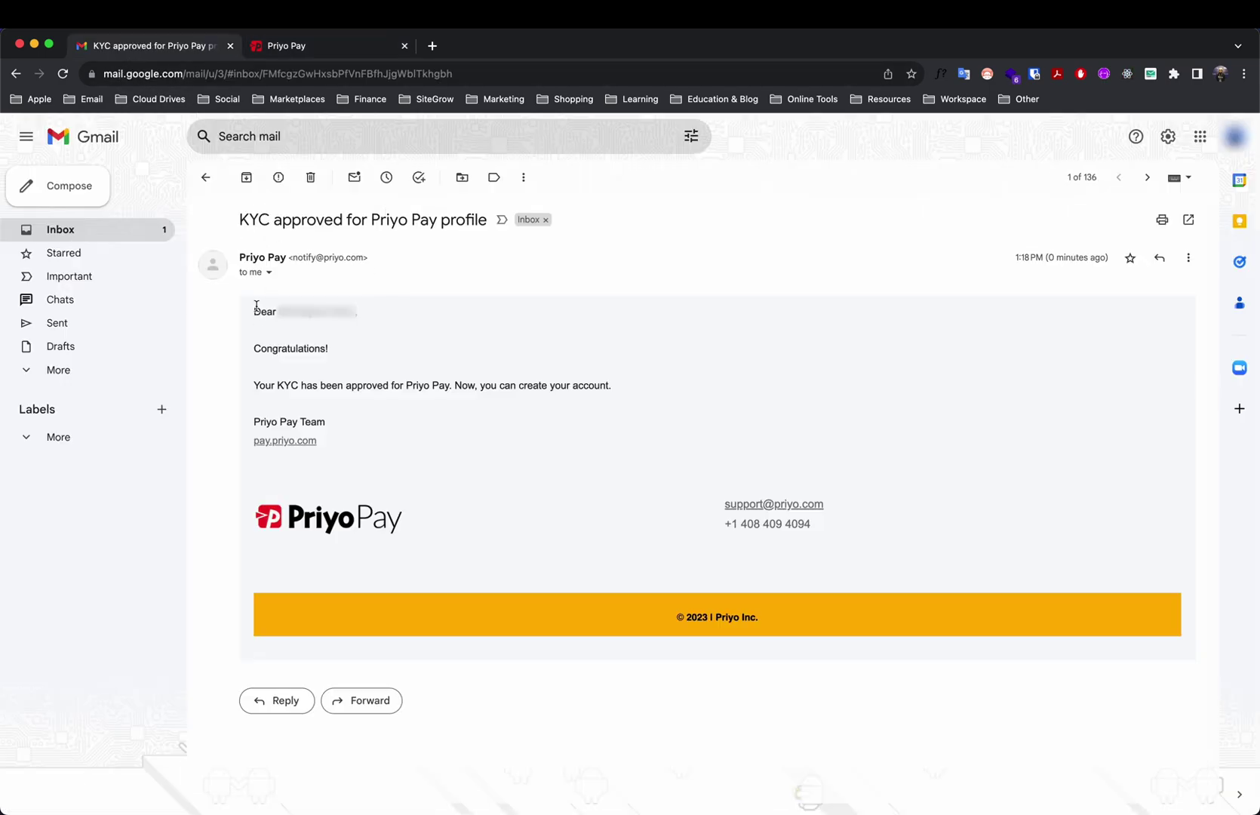
pyautogui.hotkey('ctrl', 'Tab')
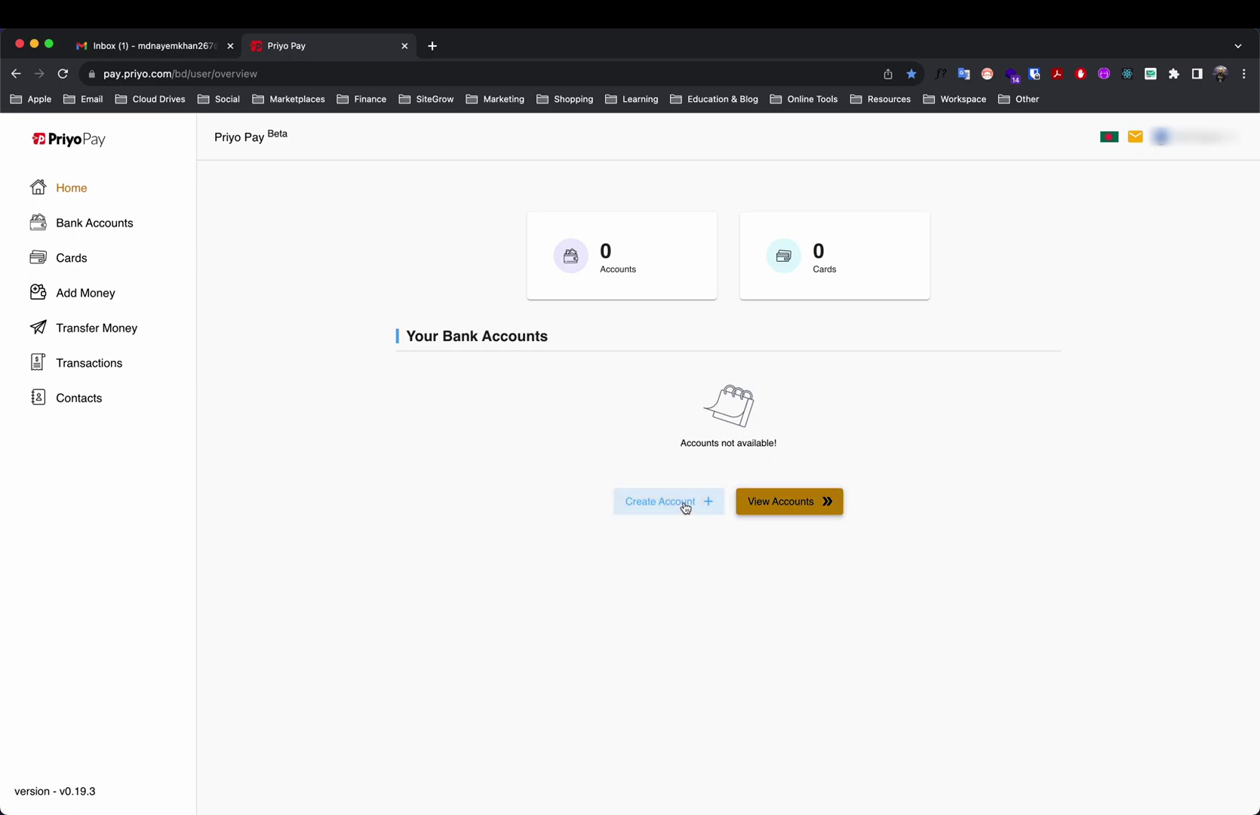
# Create a new checking account nicknamed 'My Bank Acc'.
pyautogui.click(679, 511)
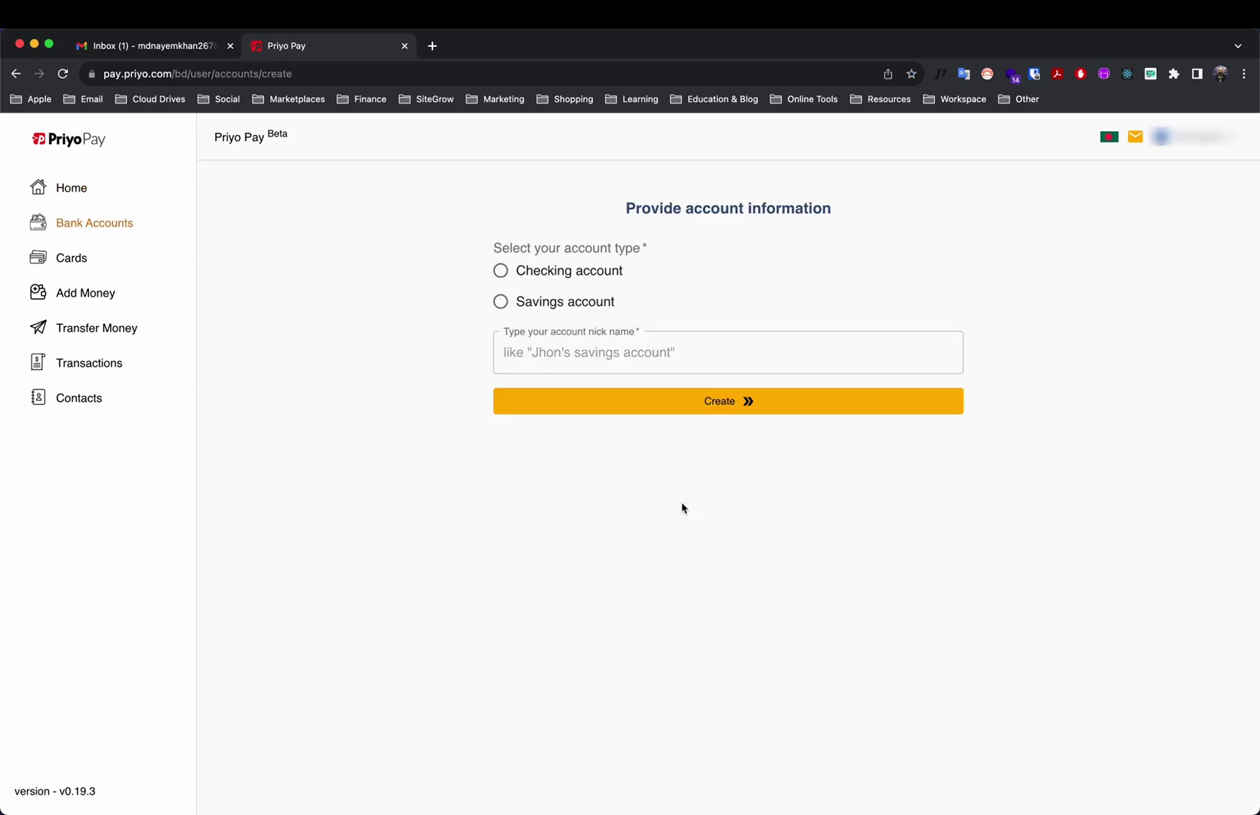
pyautogui.click(528, 273)
pyautogui.click(598, 334)
pyautogui.write('My Bank Acc')
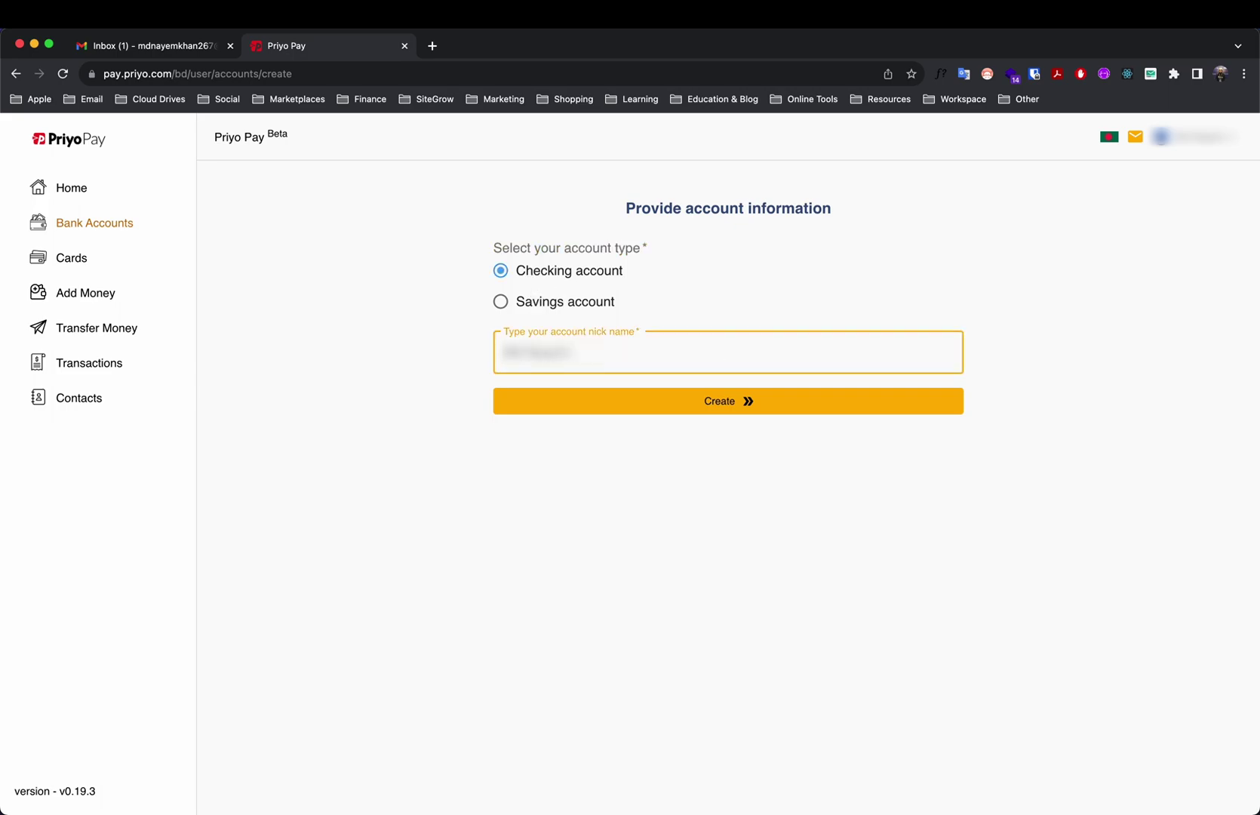
pyautogui.click(767, 537)
pyautogui.press('Return')
# Review the new USD checking account's details, then go to the empty Cards list.
pyautogui.moveTo(430, 288); pyautogui.dragTo(863, 335)
pyautogui.click(744, 350)
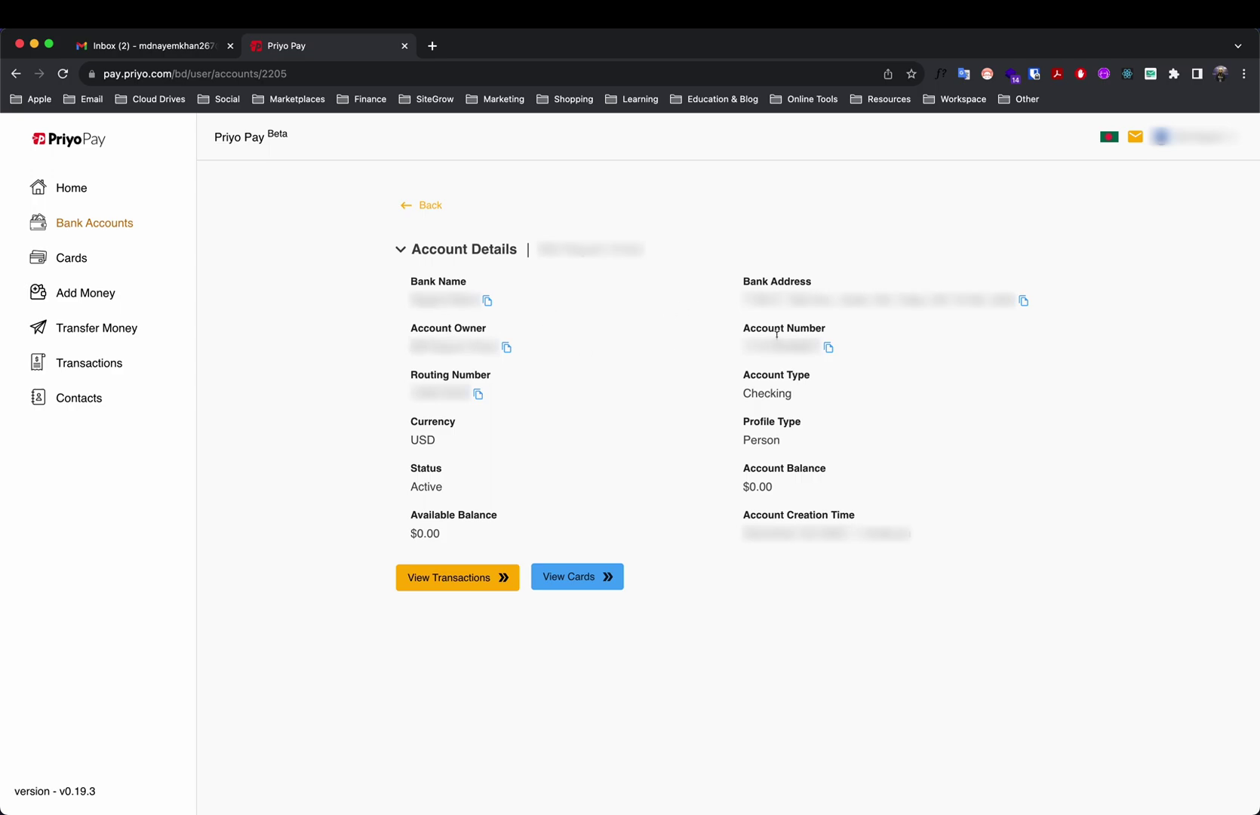
pyautogui.click(94, 262)
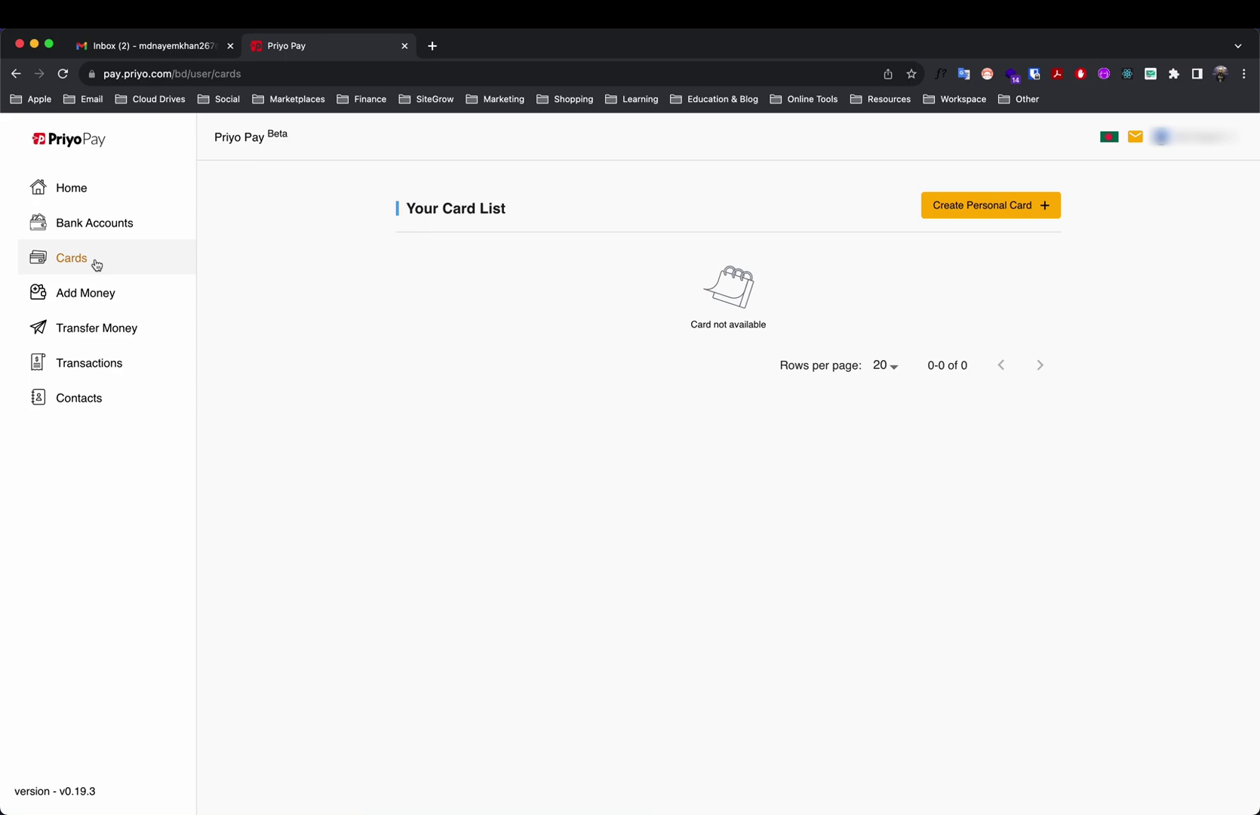
# Create a virtual Mastercard debit card linked to the checking account, noting the $24.95 physical card fee.
pyautogui.click(1020, 210)
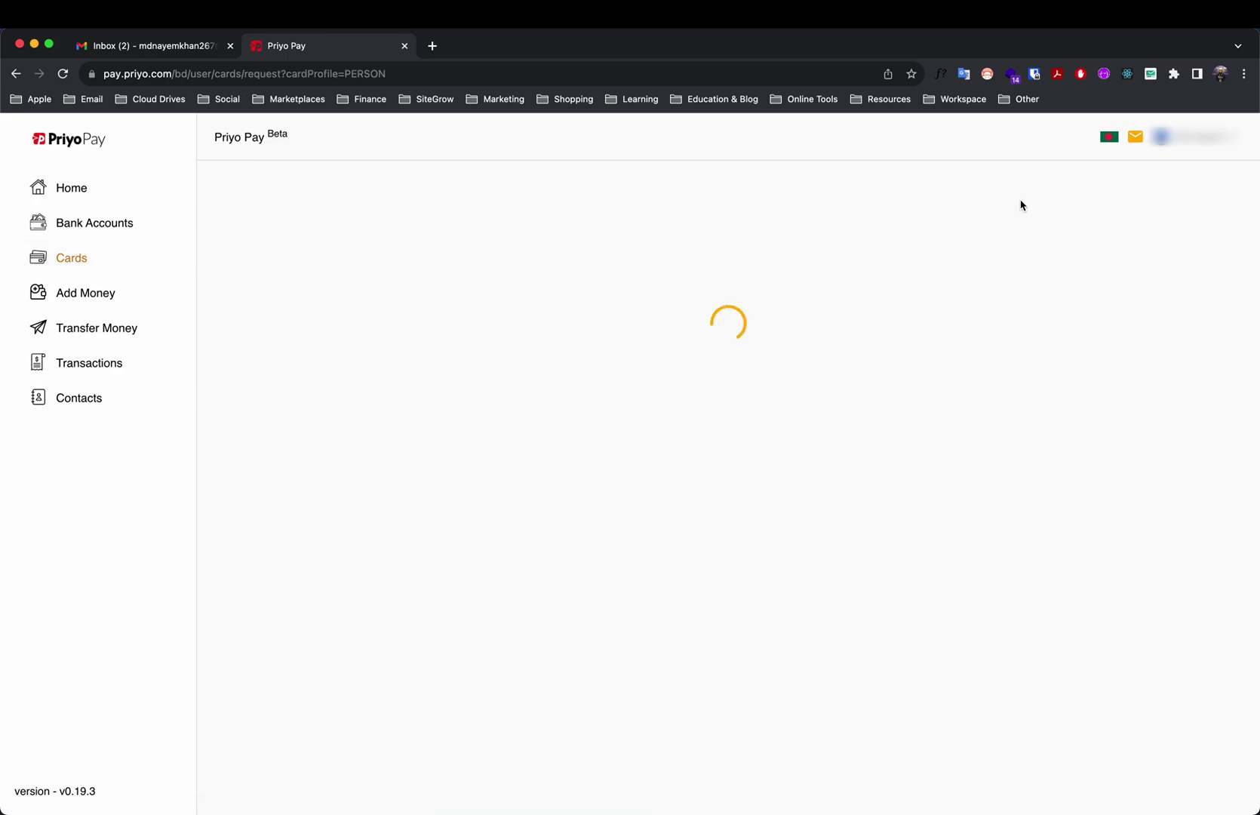
pyautogui.click(592, 388)
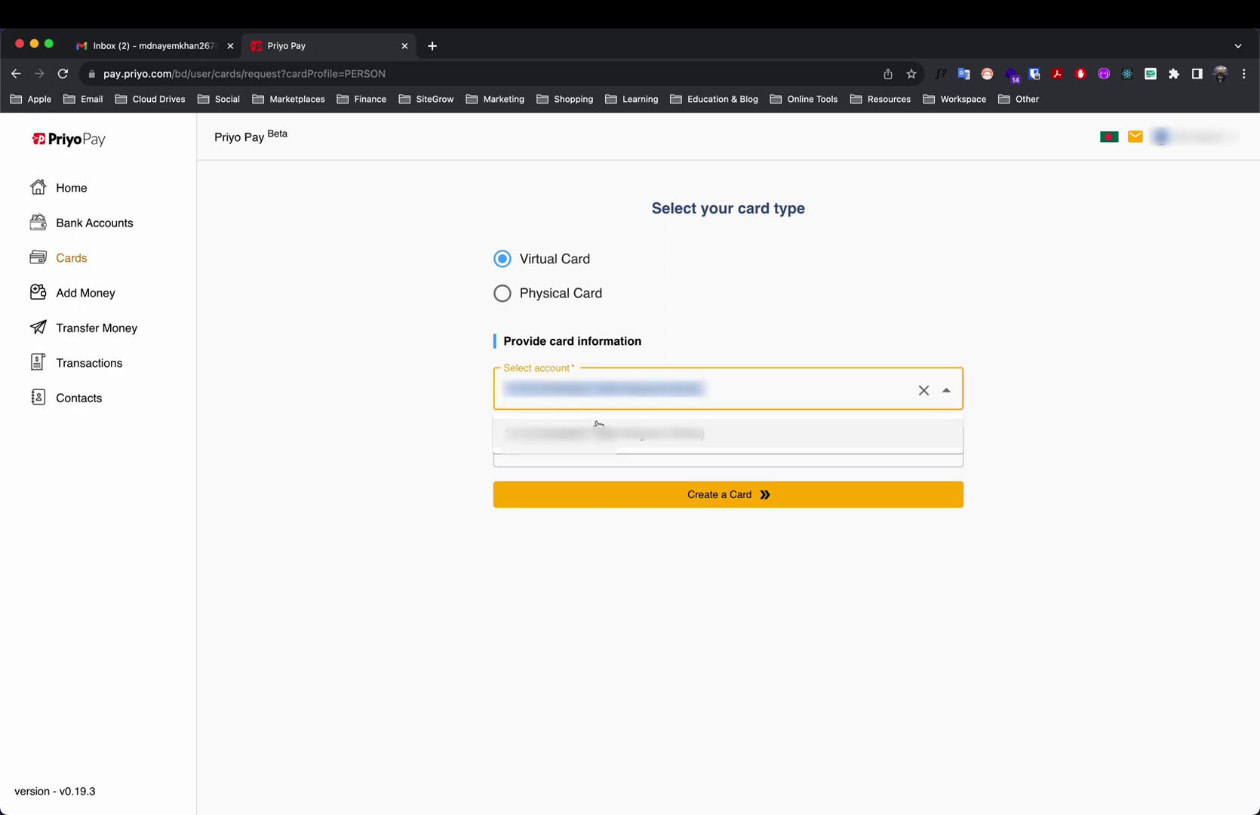
pyautogui.click(598, 433)
pyautogui.click(435, 394)
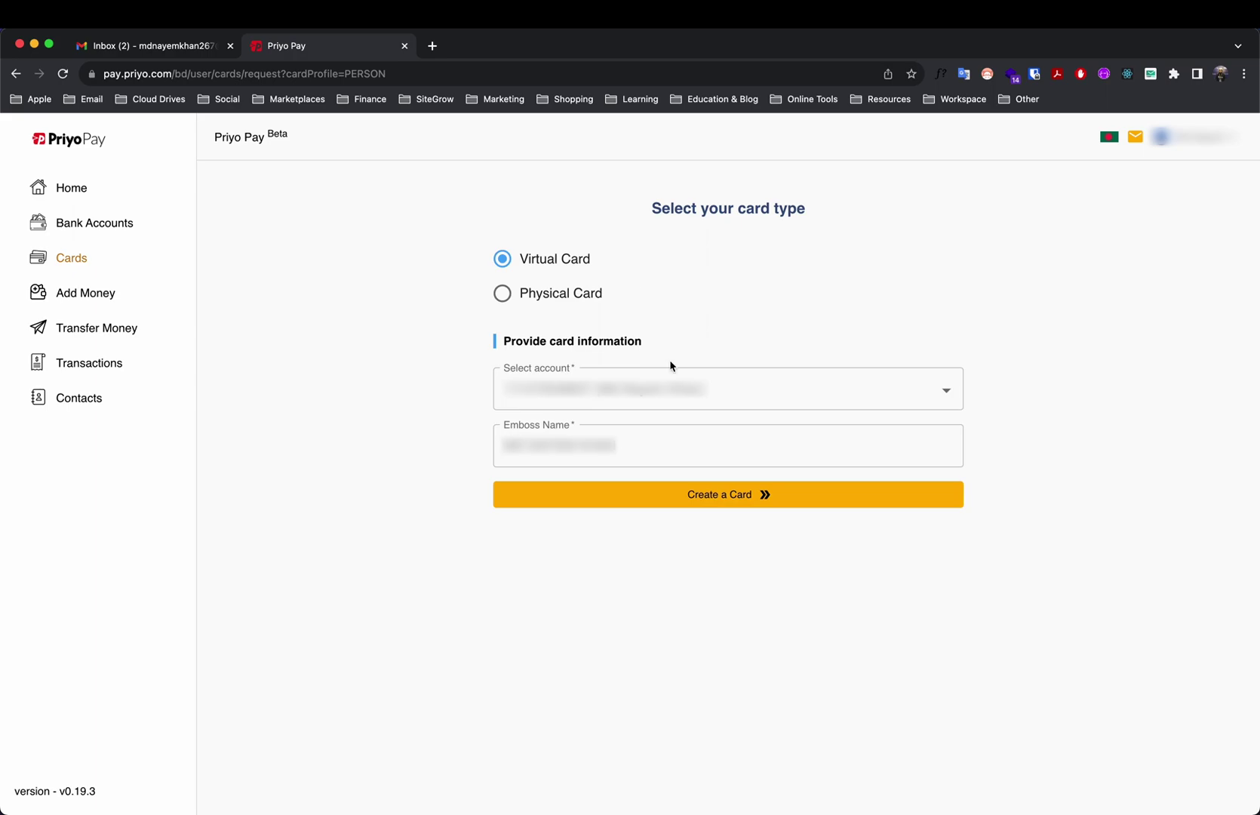
pyautogui.click(694, 496)
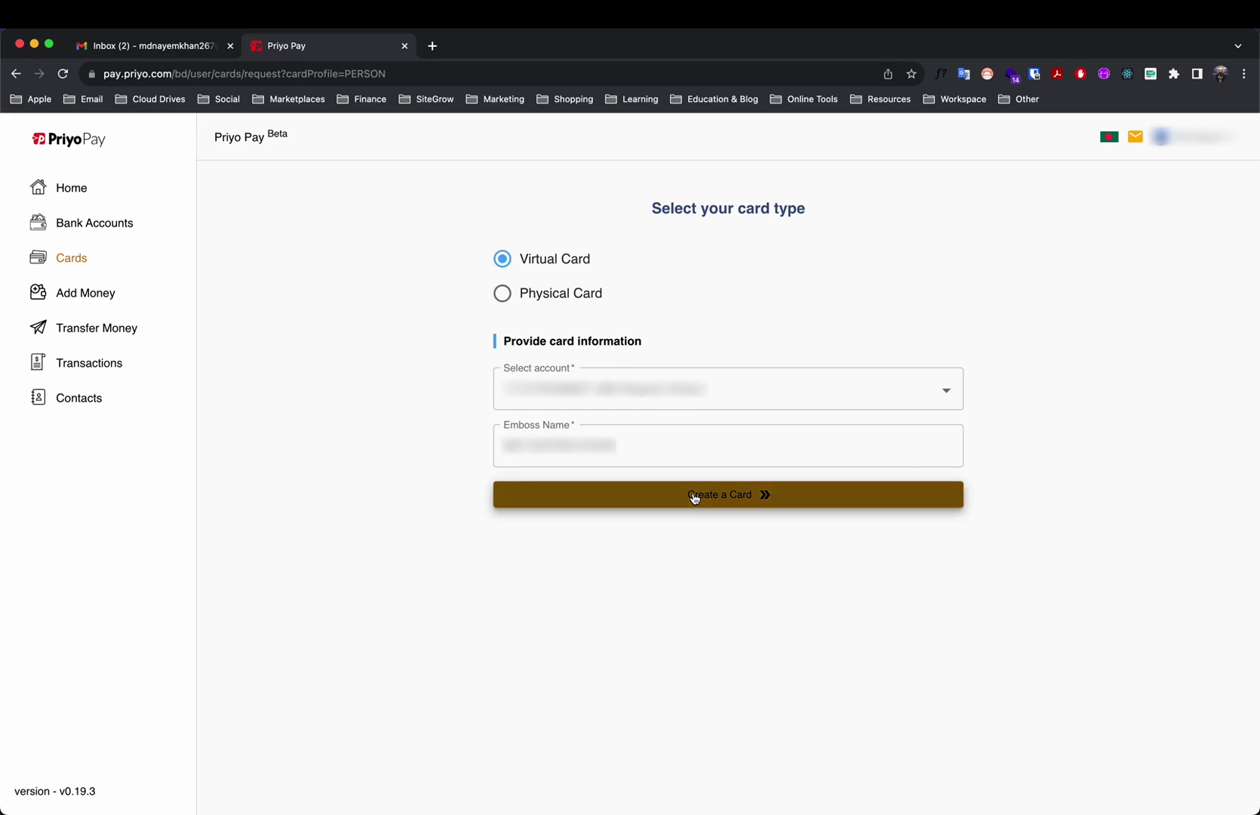
pyautogui.click(548, 296)
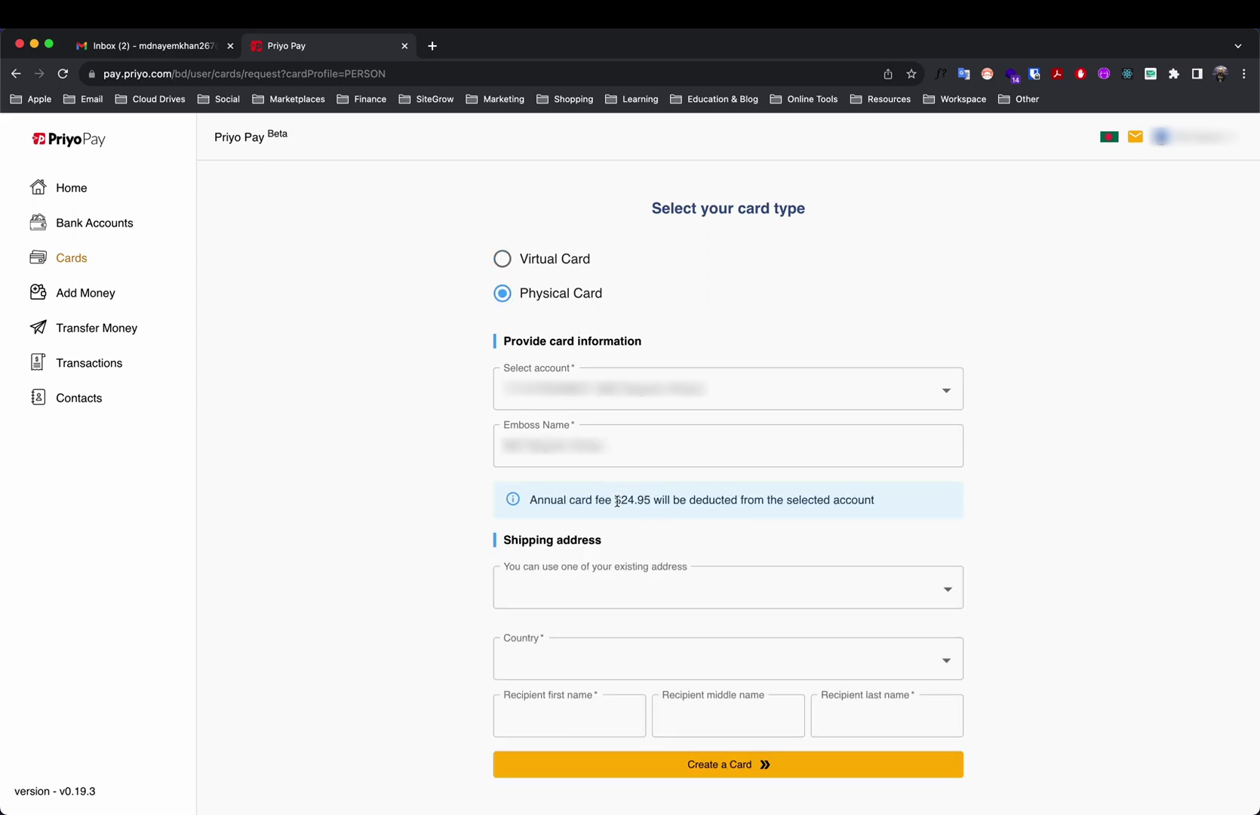
pyautogui.moveTo(527, 504); pyautogui.dragTo(879, 509)
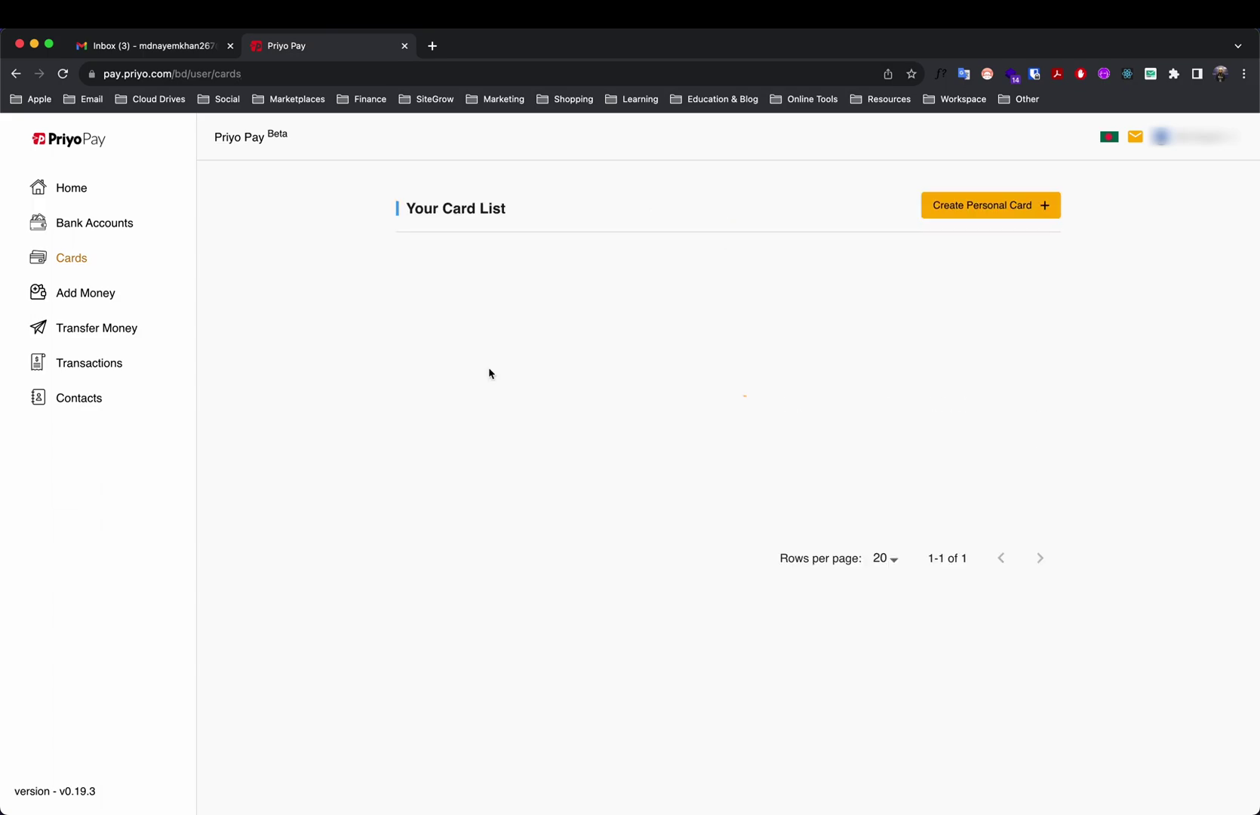
# Set and confirm a 4-digit PIN for the new card, then return to the home overview.
pyautogui.click(487, 368)
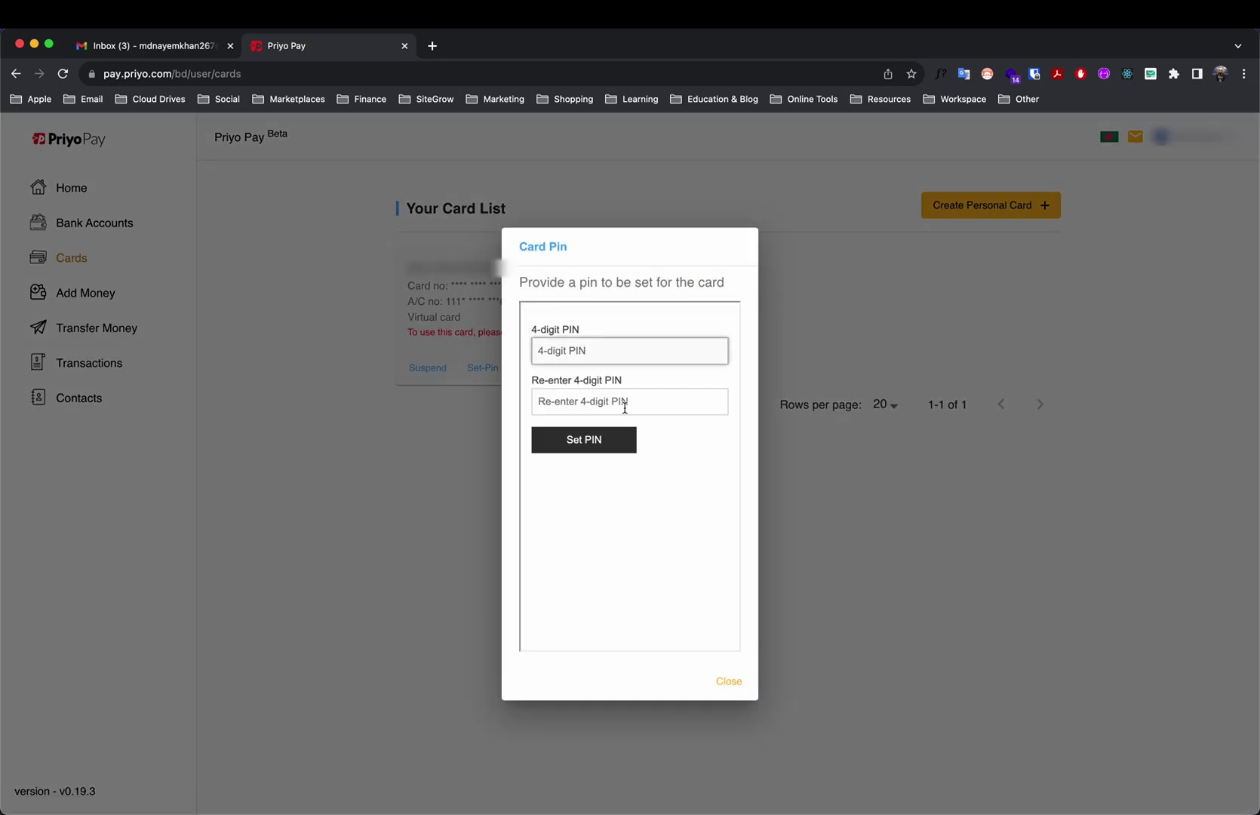
pyautogui.write('1')
pyautogui.press('Tab')
pyautogui.press('Return')
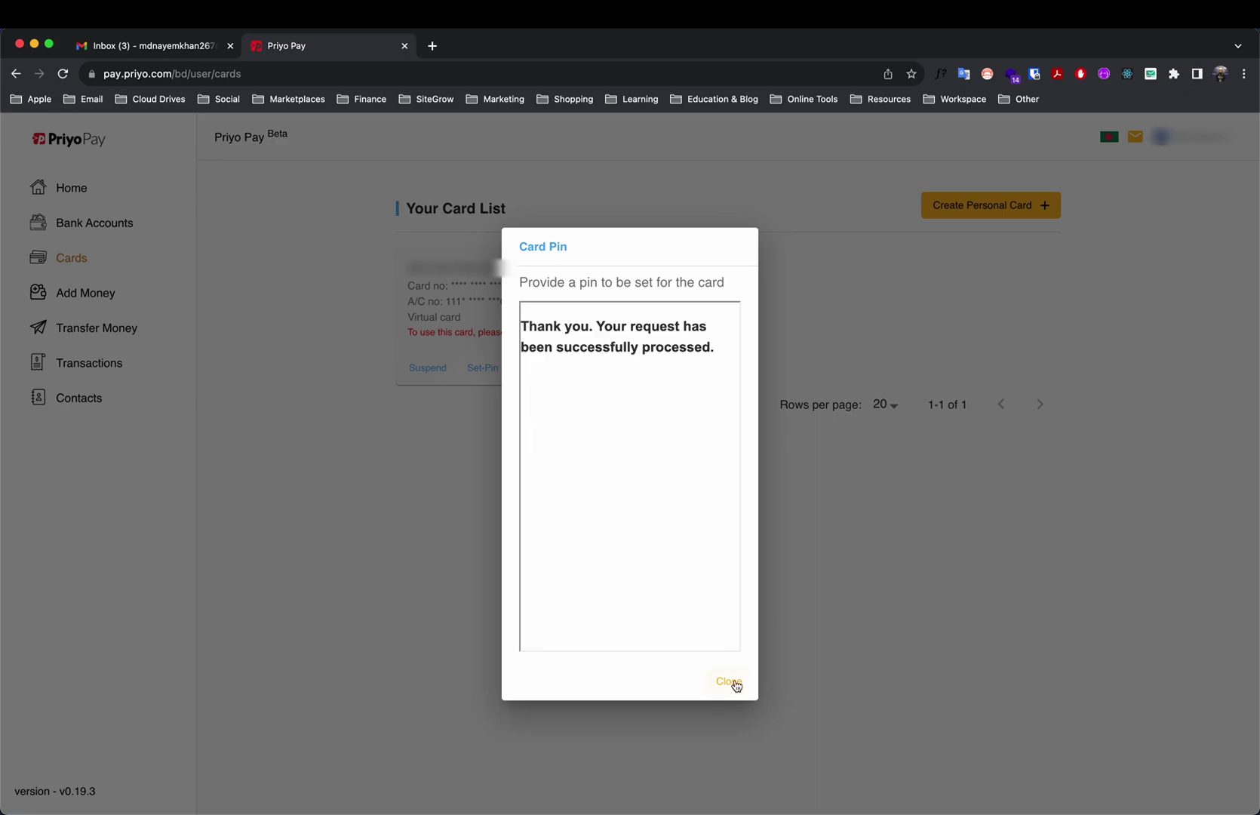
pyautogui.click(728, 681)
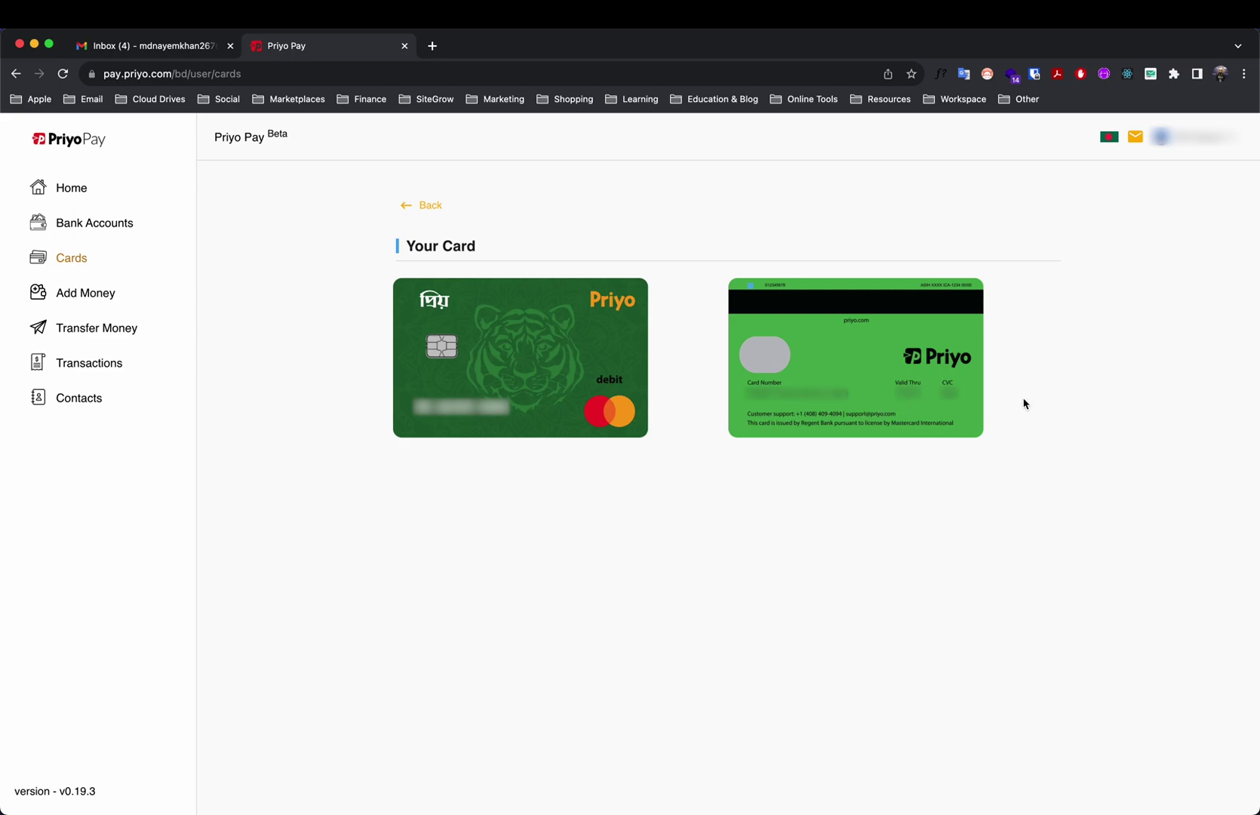
pyautogui.press('super+bracketleft')
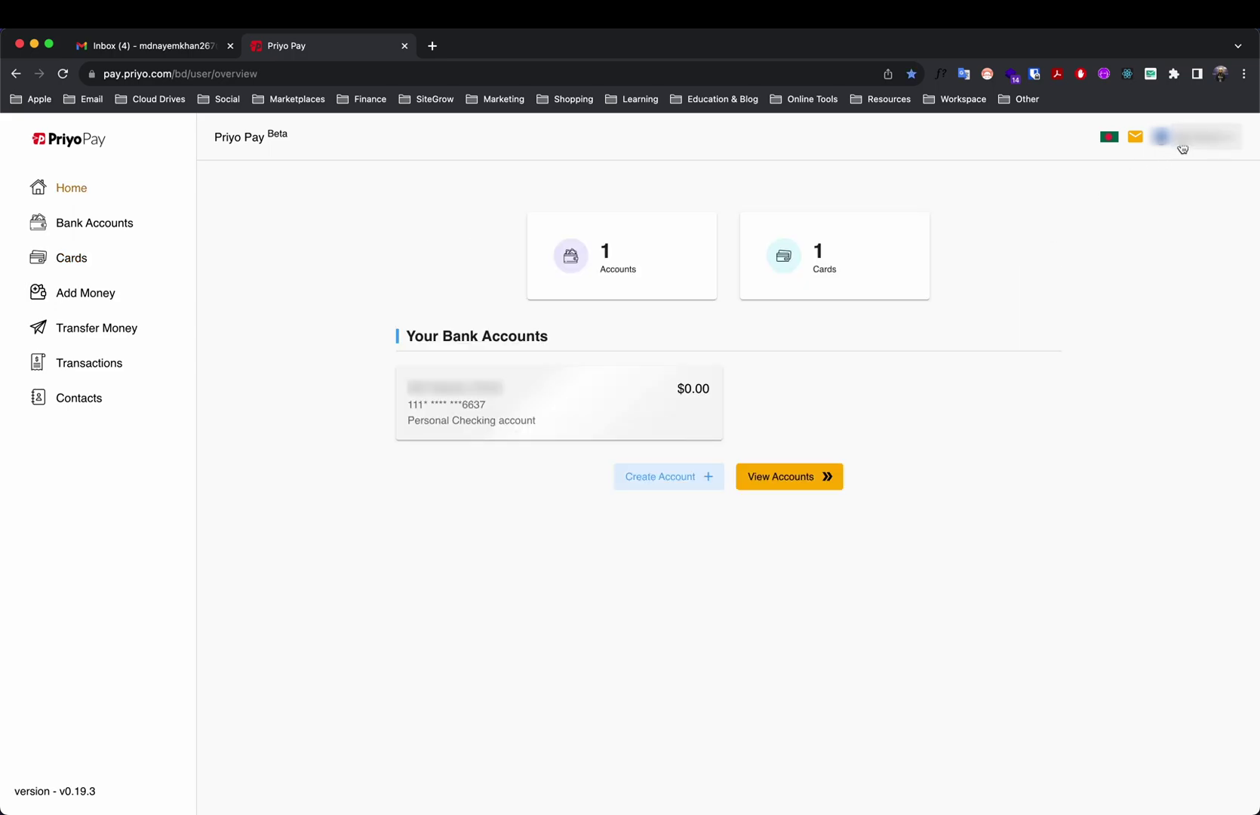
# View the account profile details, then go to the 'Your All Tickets' support page.
pyautogui.click(1182, 148)
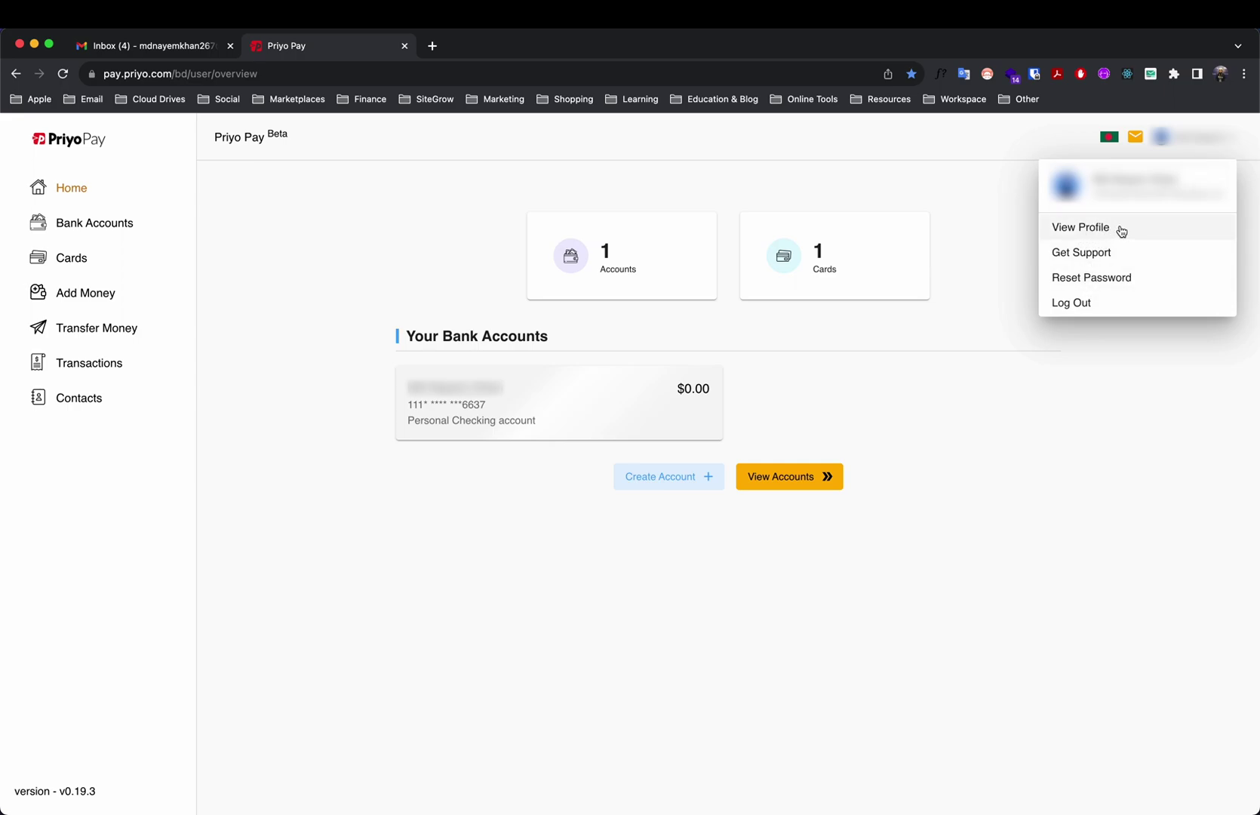
pyautogui.click(1120, 230)
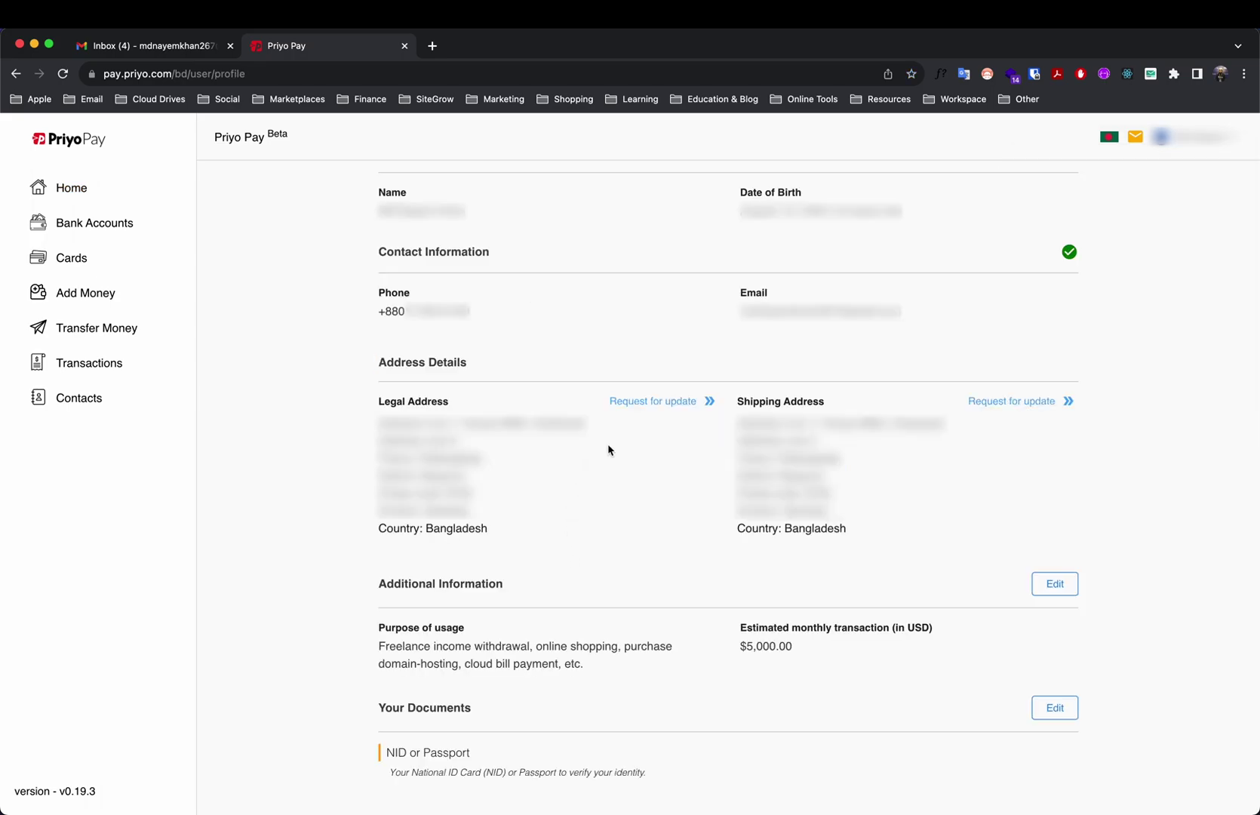
pyautogui.click(1011, 401)
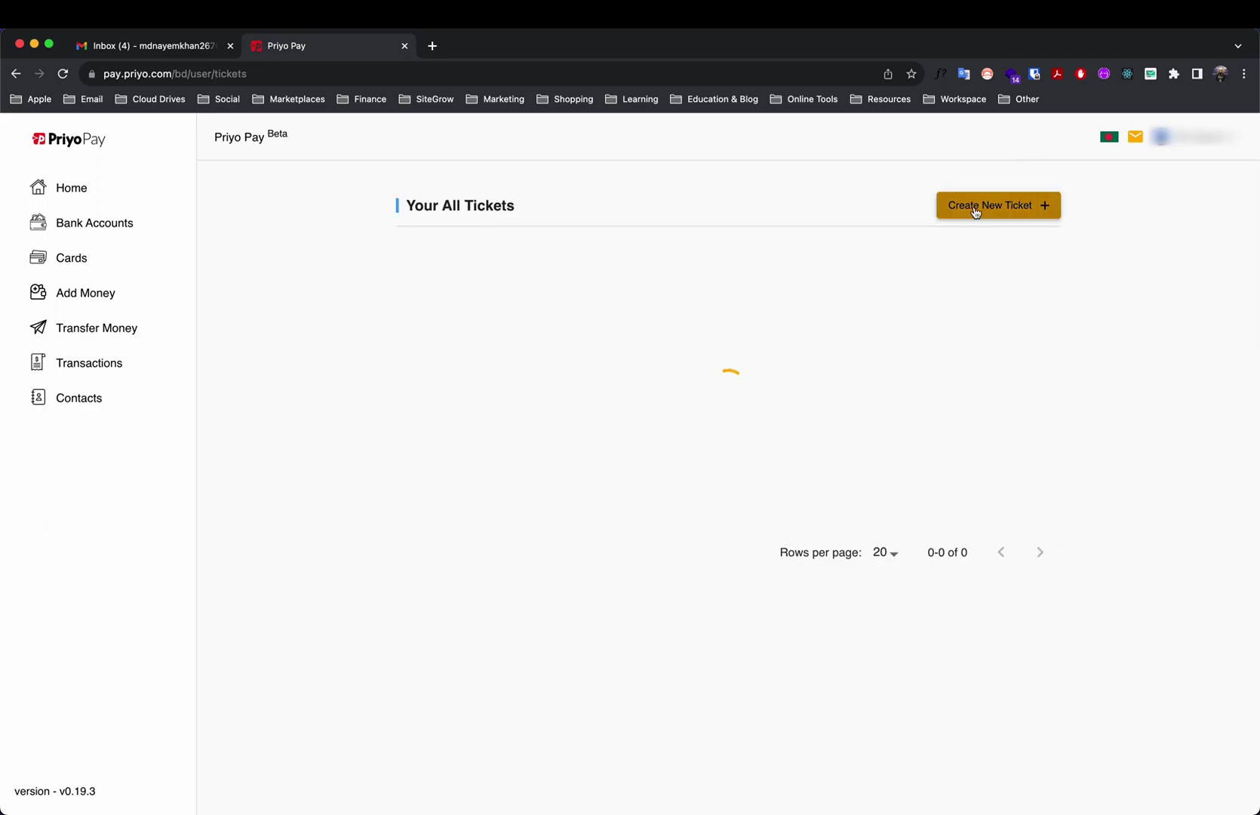
# Submit a ticket with subject 'Card Virtual Address Billing' asking for a MasterCard virtual billing address.
pyautogui.click(976, 206)
pyautogui.write('Card Virtual ')
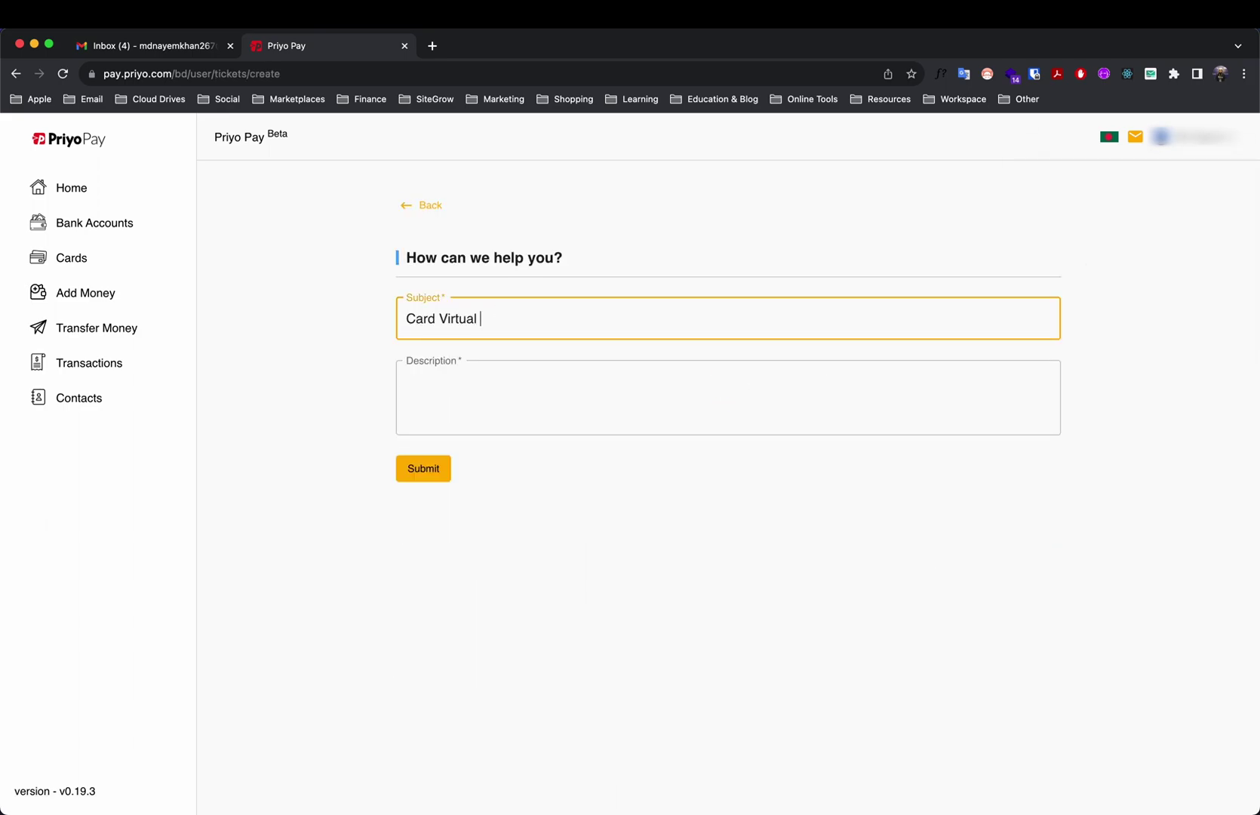
pyautogui.write('Address Billing Address')
pyautogui.press('Tab')
pyautogui.write('Hi there,  ')
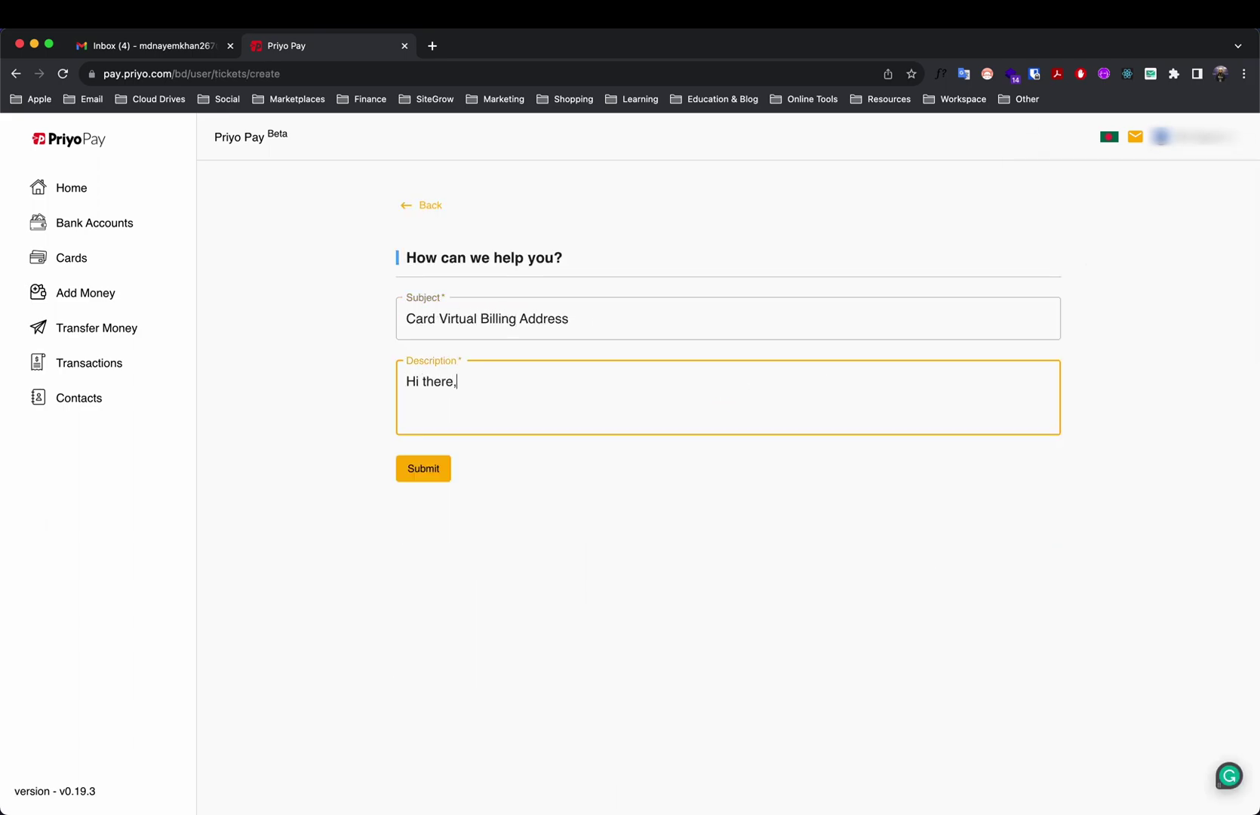
pyautogui.write('I need a virtual billing address for my')
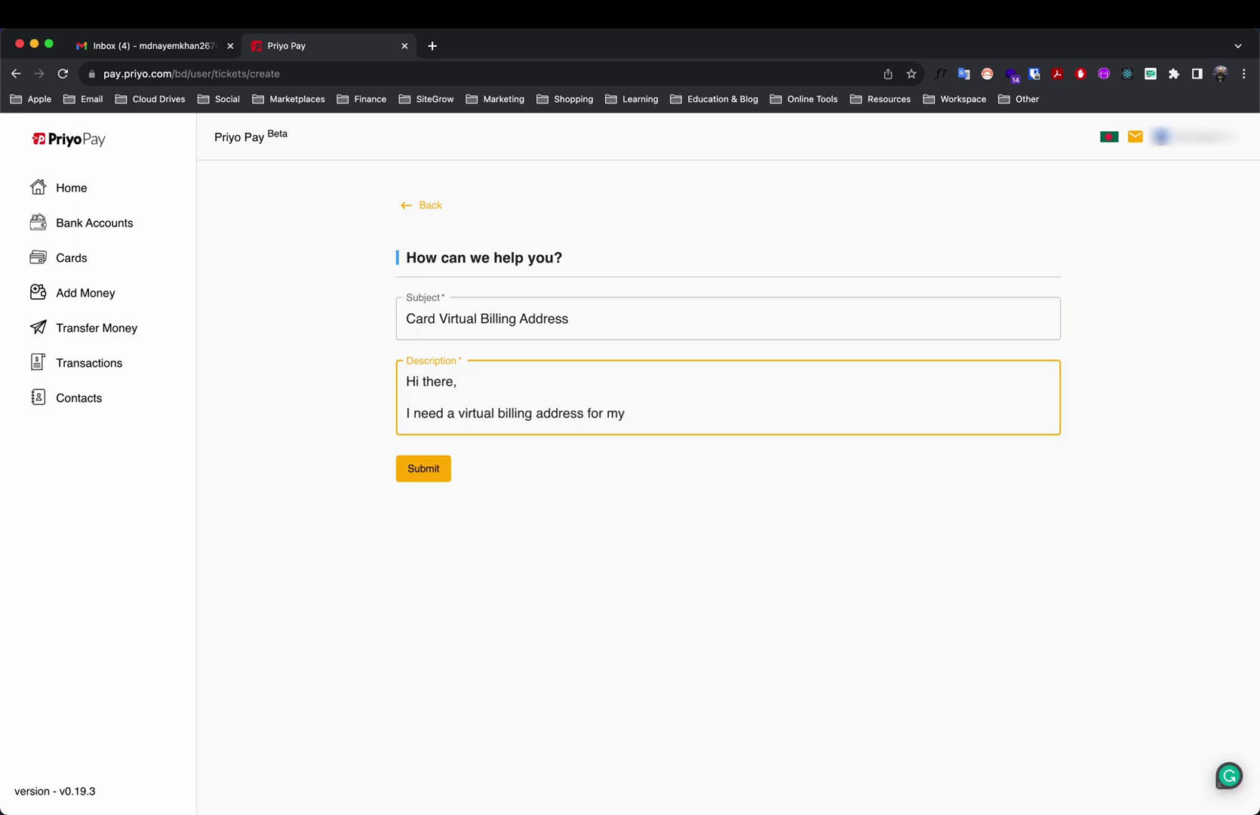
pyautogui.write(' Priyo Pay MasterCard.')
pyautogui.press('Return')
pyautogui.press('Return')
pyautogui.write('Thanks!')
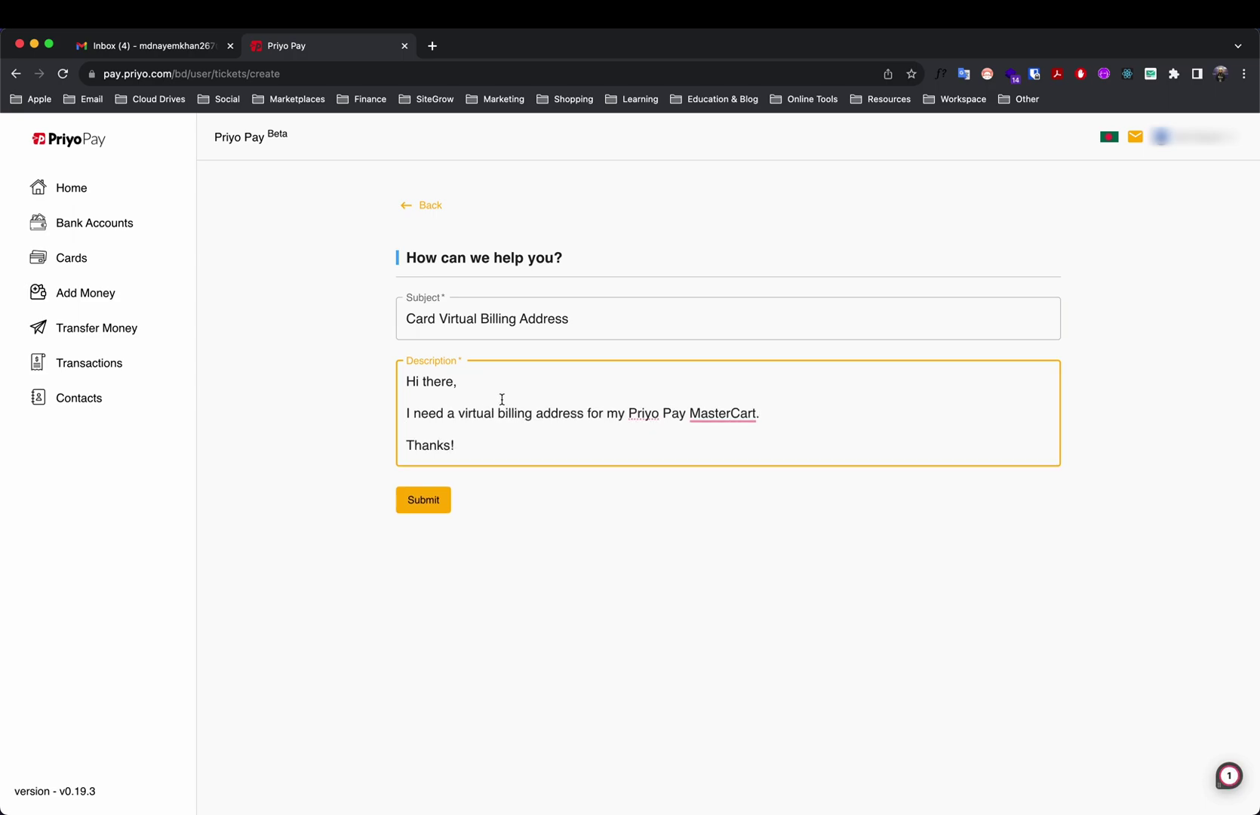
pyautogui.click(423, 499)
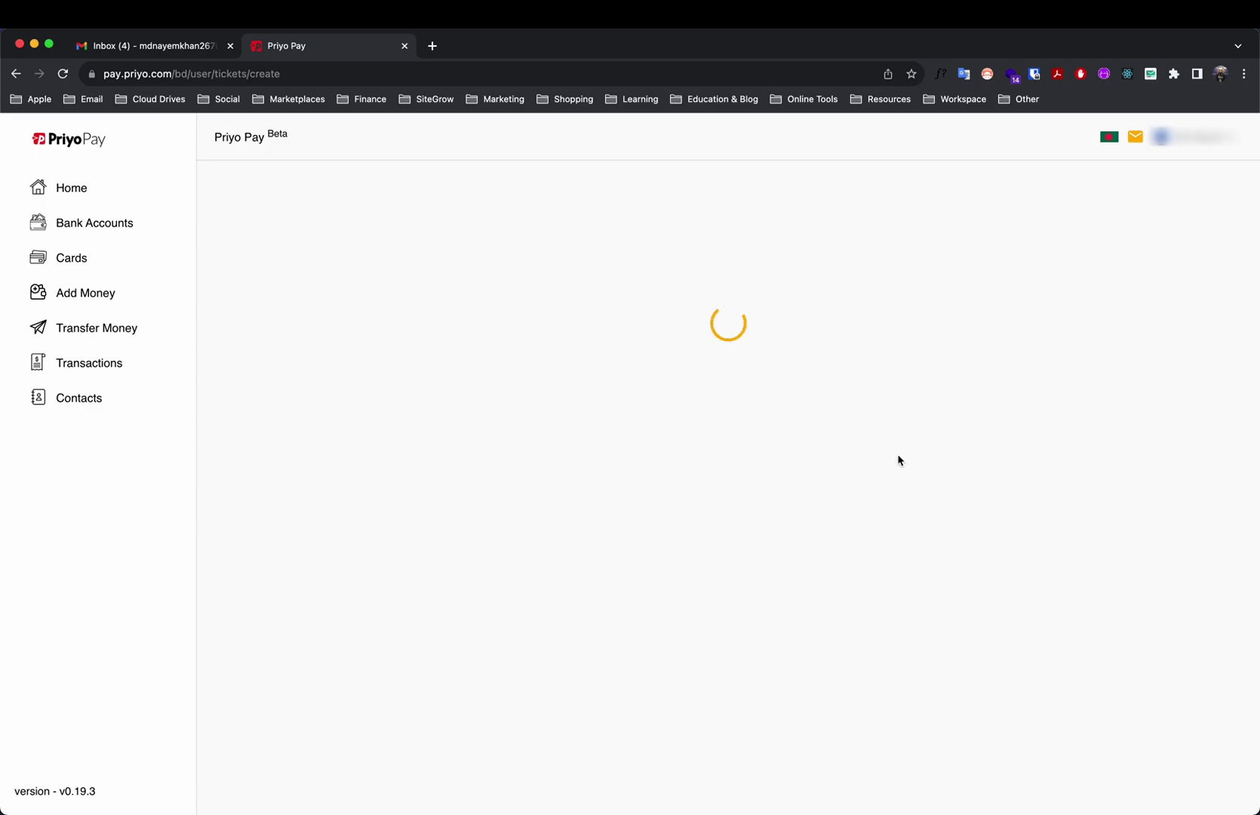